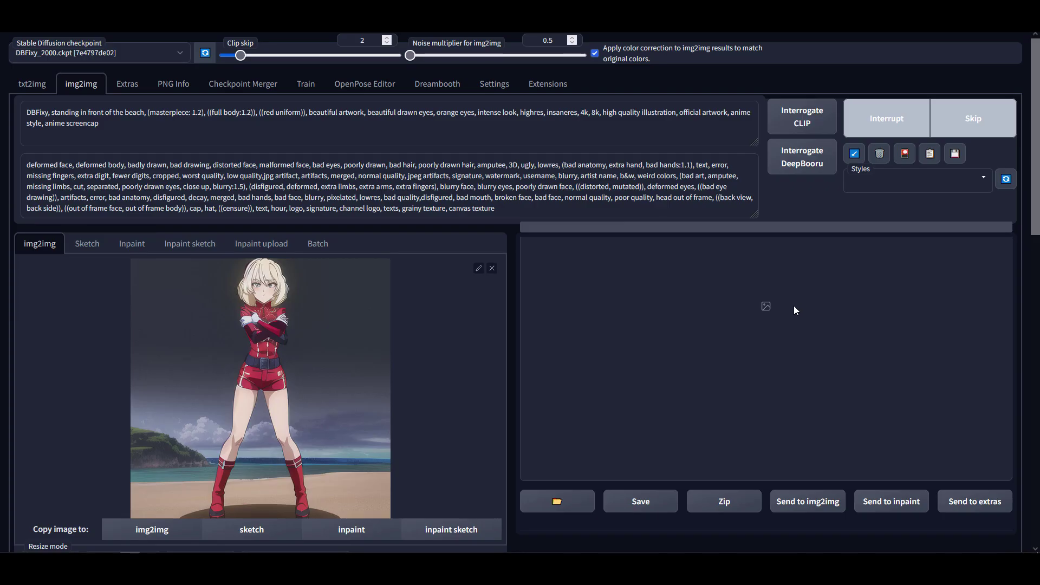
scroll(787, 298, "down", 3)
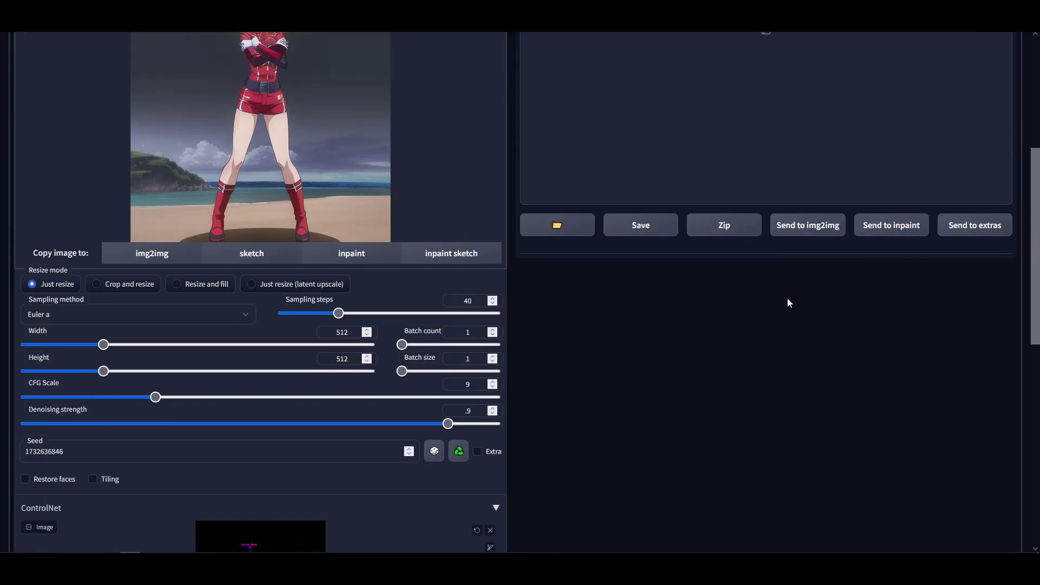
scroll(826, 377, "up", 1)
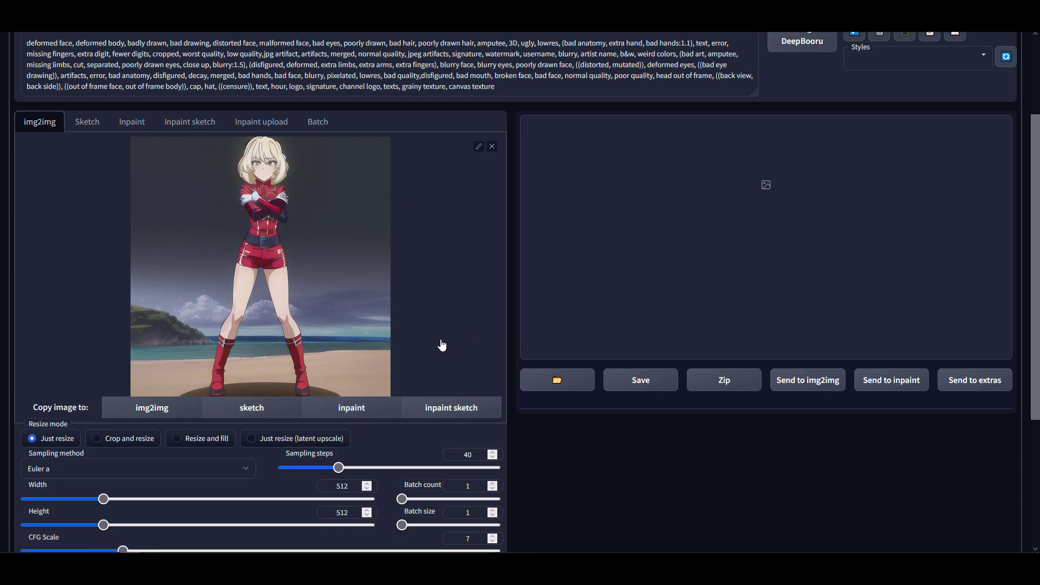
scroll(441, 344, "down", 3)
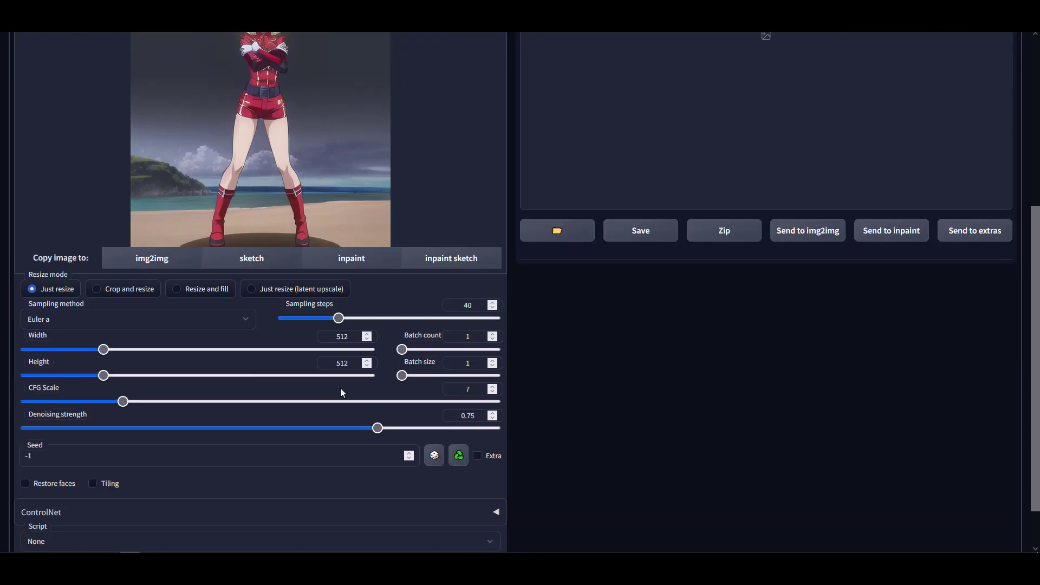
scroll(340, 388, "down", 2)
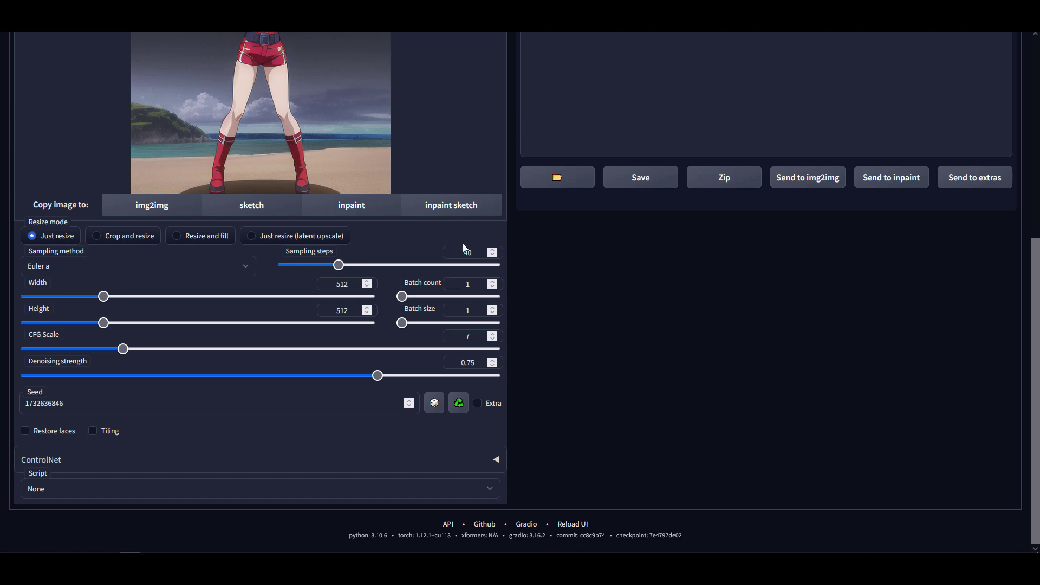
Replace the img2img denoising strength value with 0.9, alongside CFG scale 9.
double_click(468, 362)
type(".9")
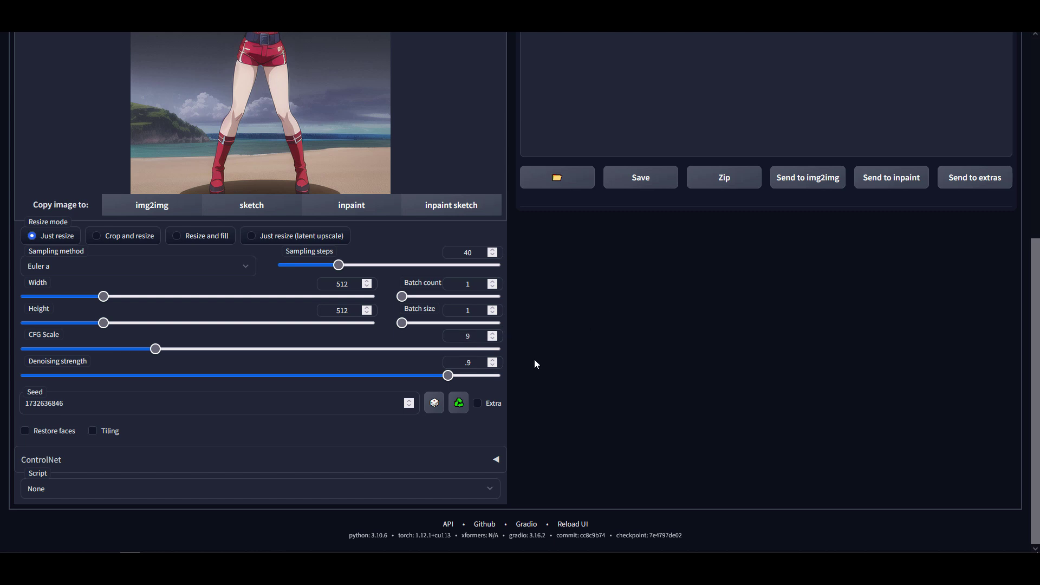
Enable ControlNet and choose the control_sd15_openpose model.
left_click(493, 461)
scroll(565, 339, "down", 4)
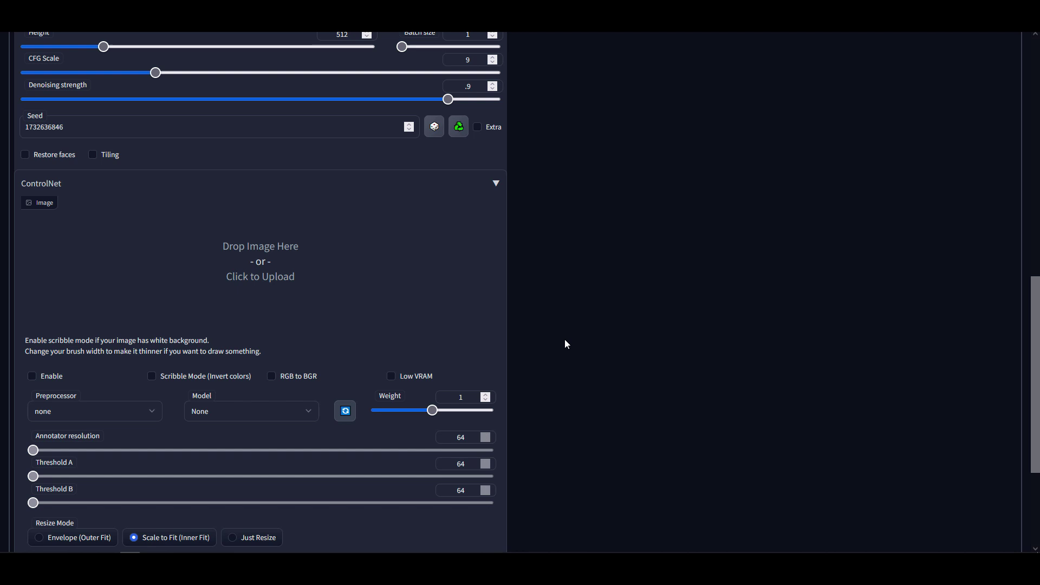
scroll(565, 338, "down", 1)
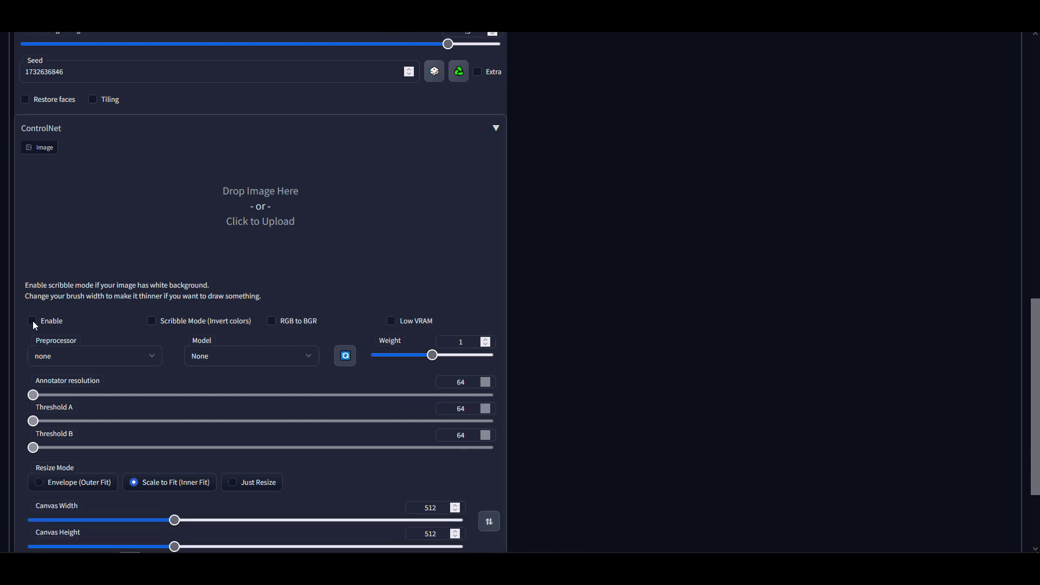
left_click(256, 358)
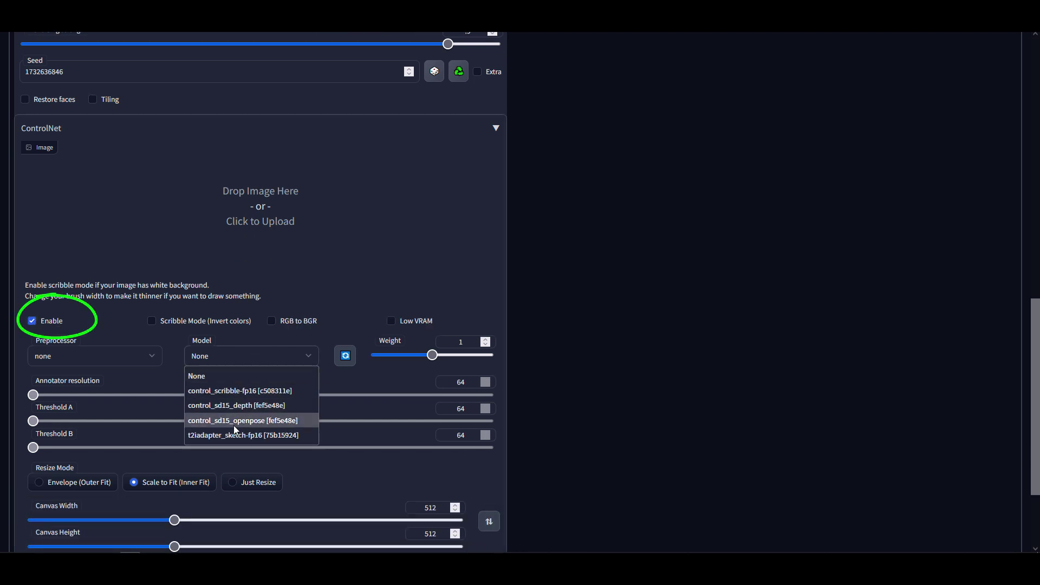
left_click(268, 421)
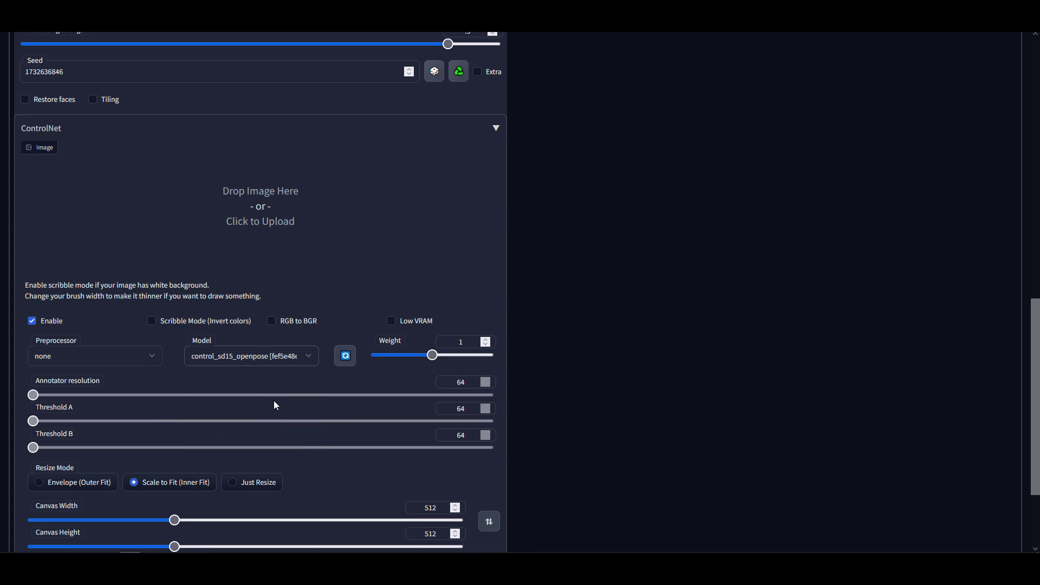
scroll(278, 383, "down", 4)
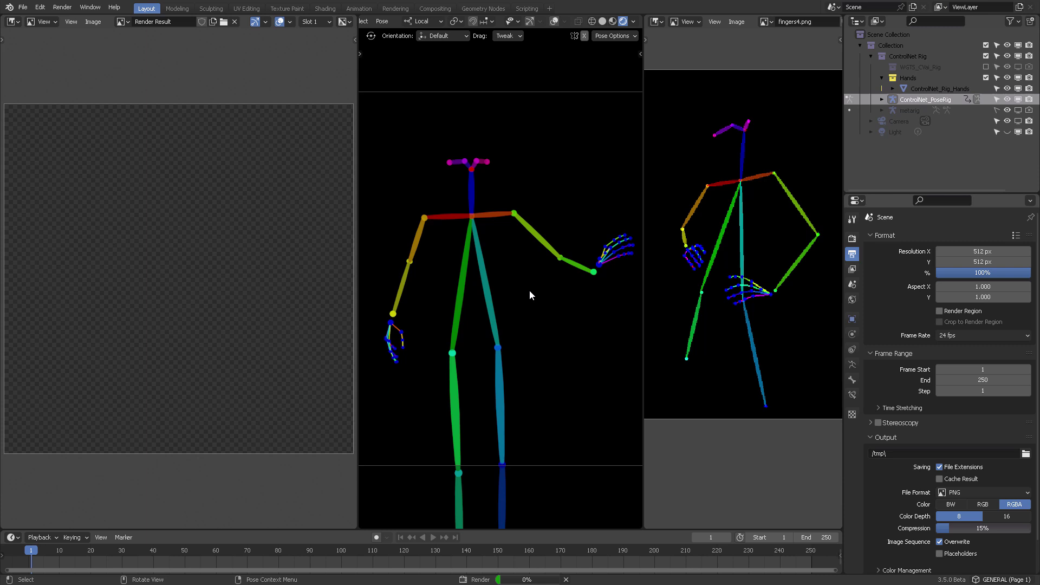
Start saving the rendered skeleton image from Blender.
key("F12")
left_click(94, 21)
left_click(123, 122)
type("calming hands")
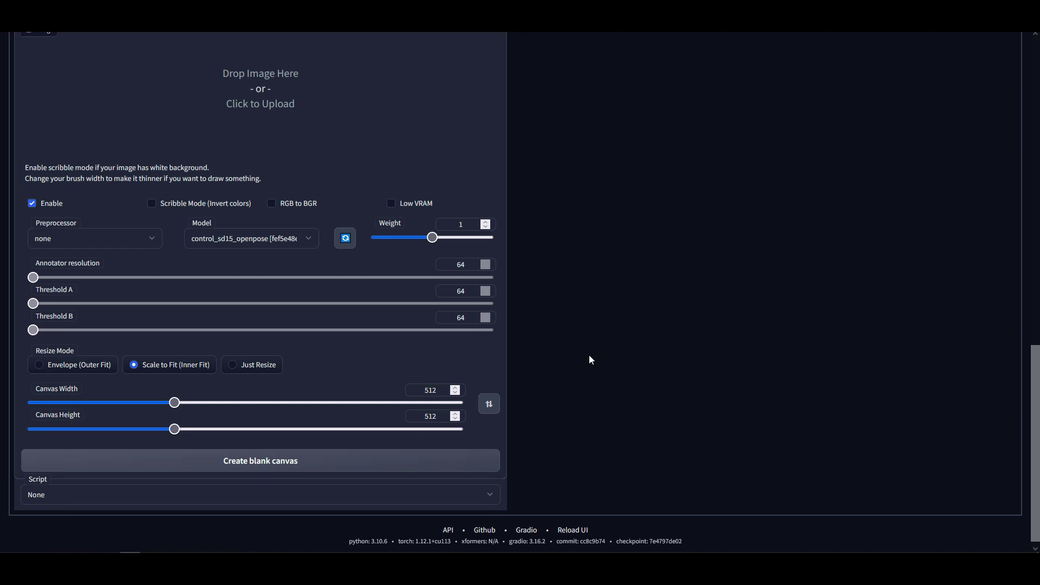
scroll(589, 355, "up", 4)
scroll(594, 355, "down", 1)
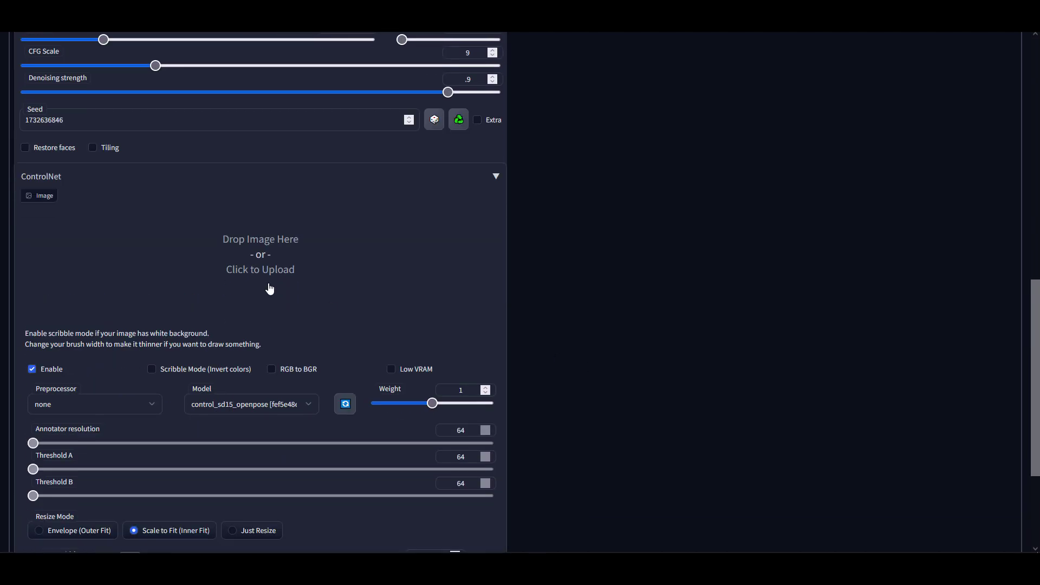
Upload calming hands.png as the ControlNet pose image.
left_click(257, 260)
left_click(272, 220)
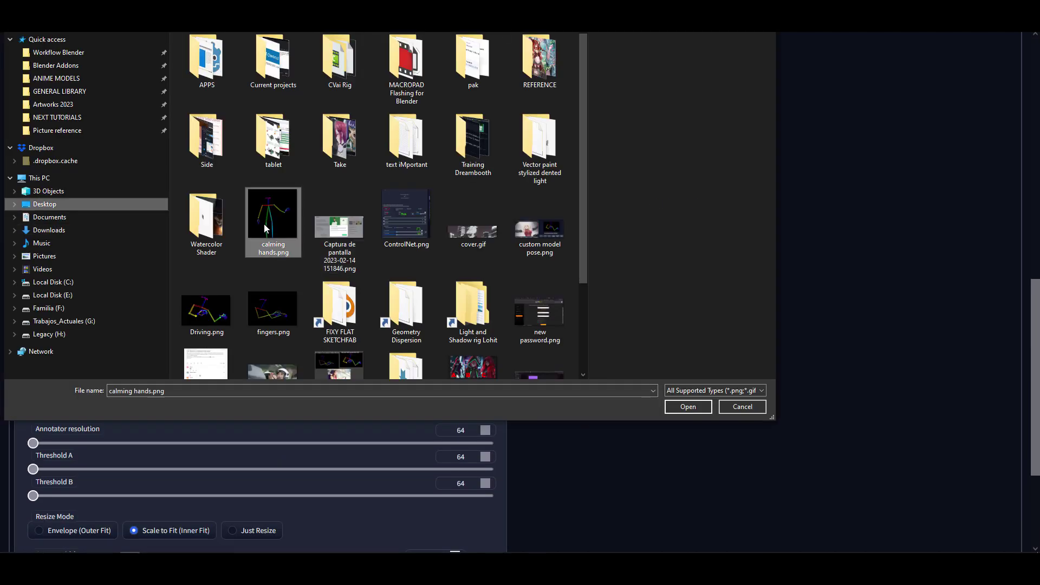
left_click(687, 406)
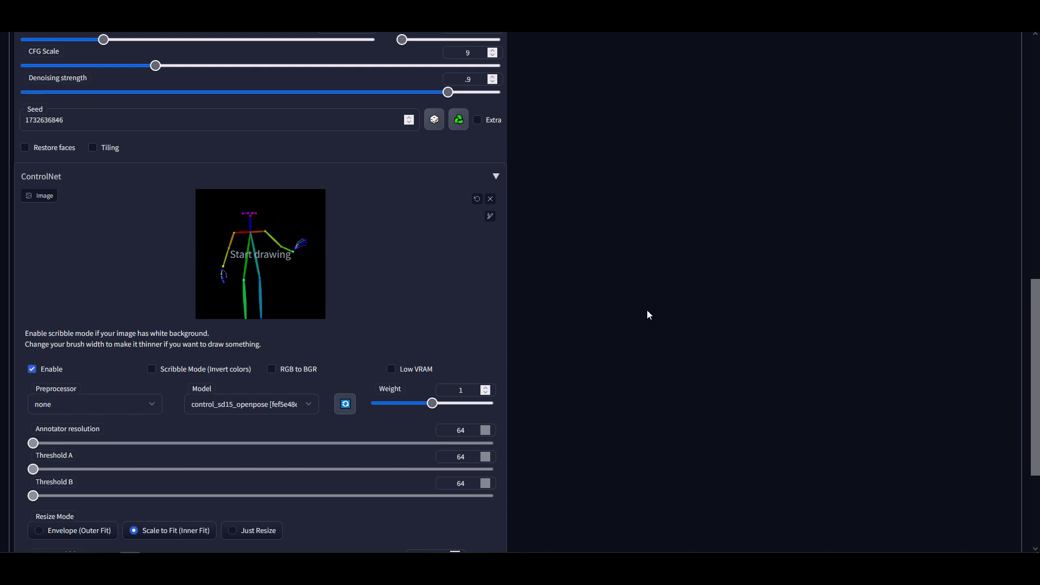
scroll(646, 312, "down", 3)
Generate the posed img2img image and enlarge the first result.
middle_click(649, 439)
scroll(692, 272, "up", 15)
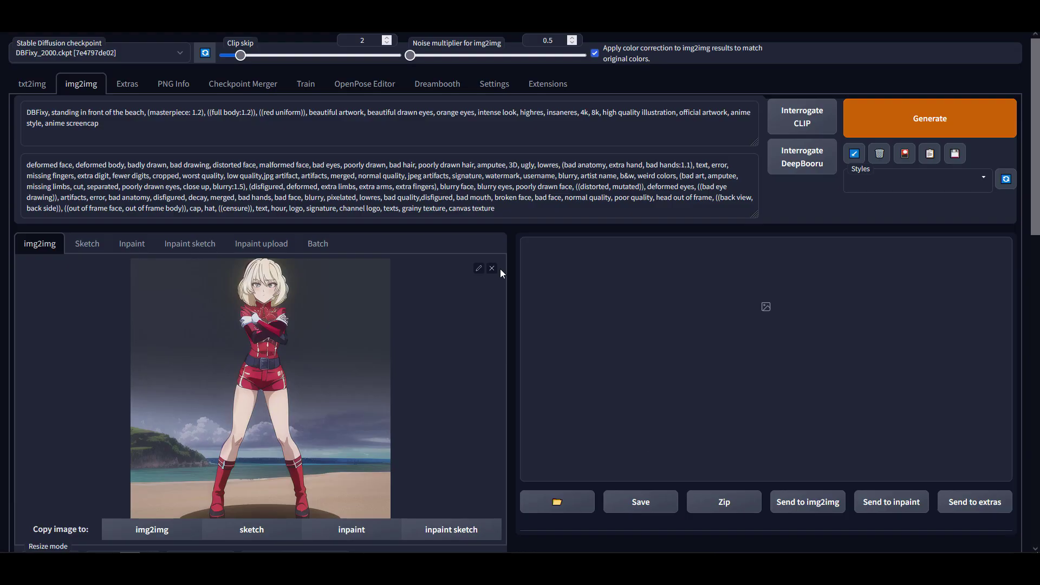
scroll(518, 346, "down", 3)
scroll(742, 180, "up", 3)
left_click(904, 122)
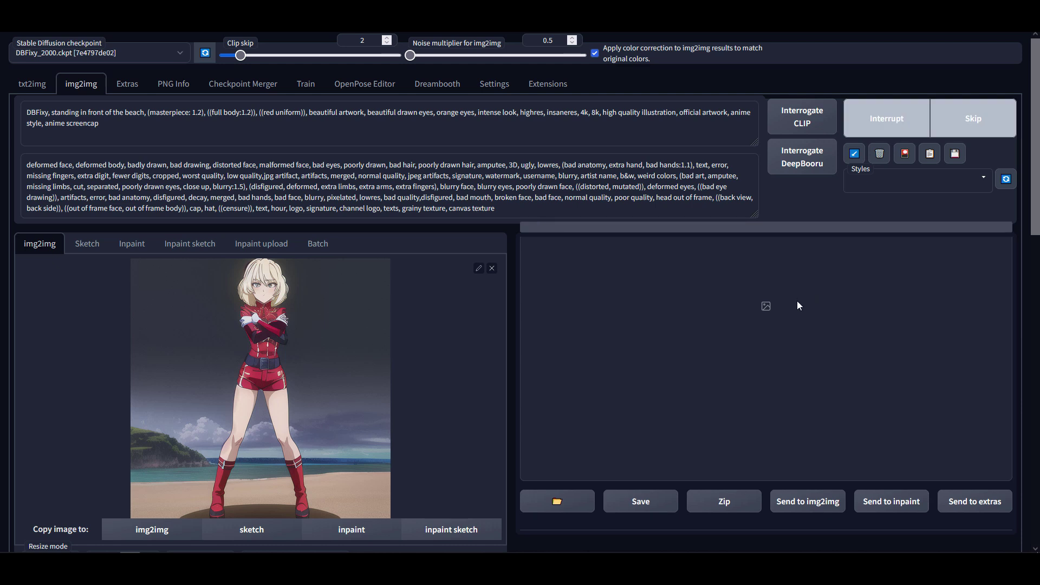
scroll(797, 306, "down", 3)
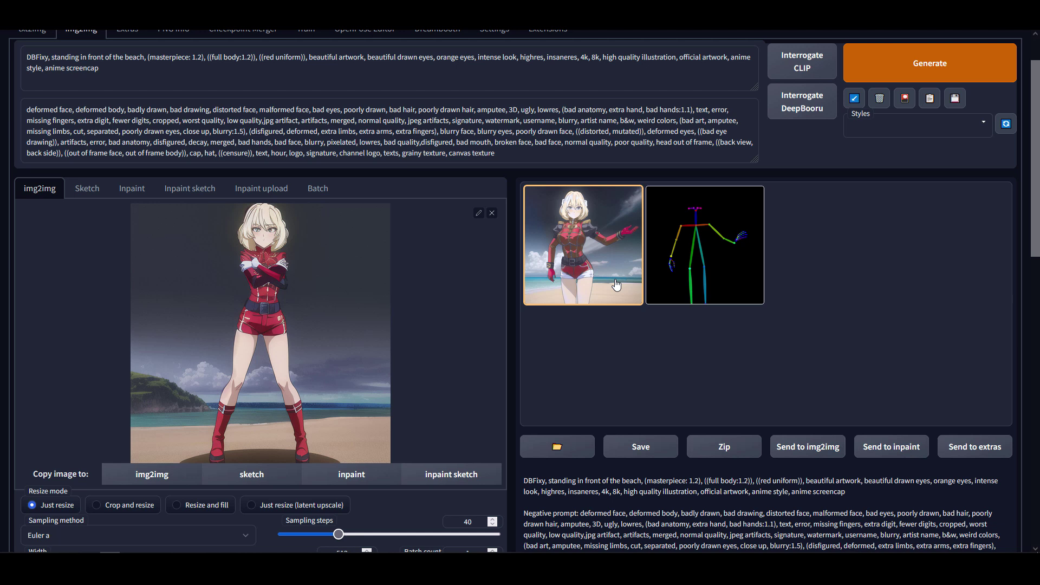
left_click(604, 254)
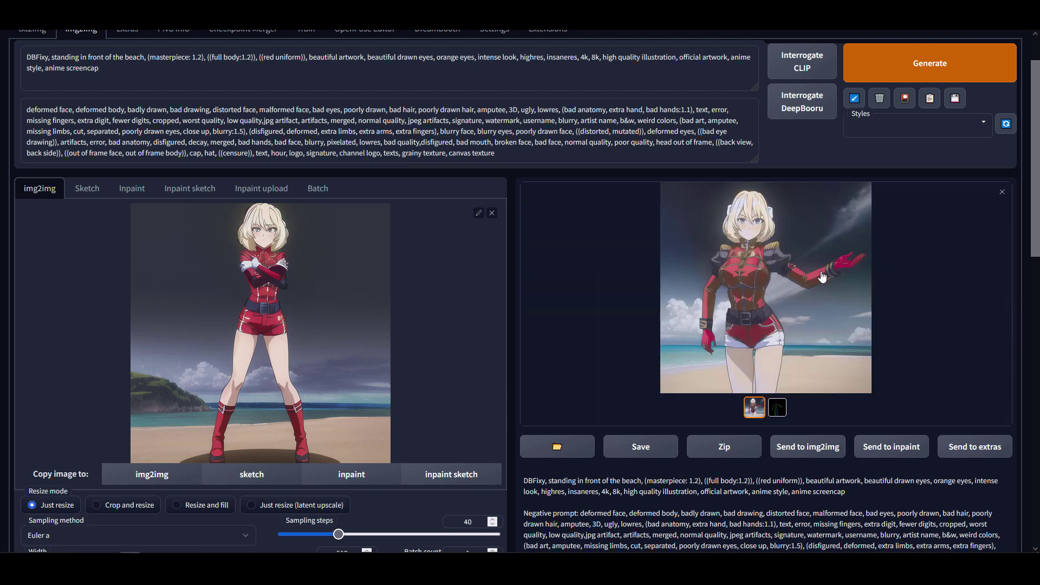
left_click(822, 278)
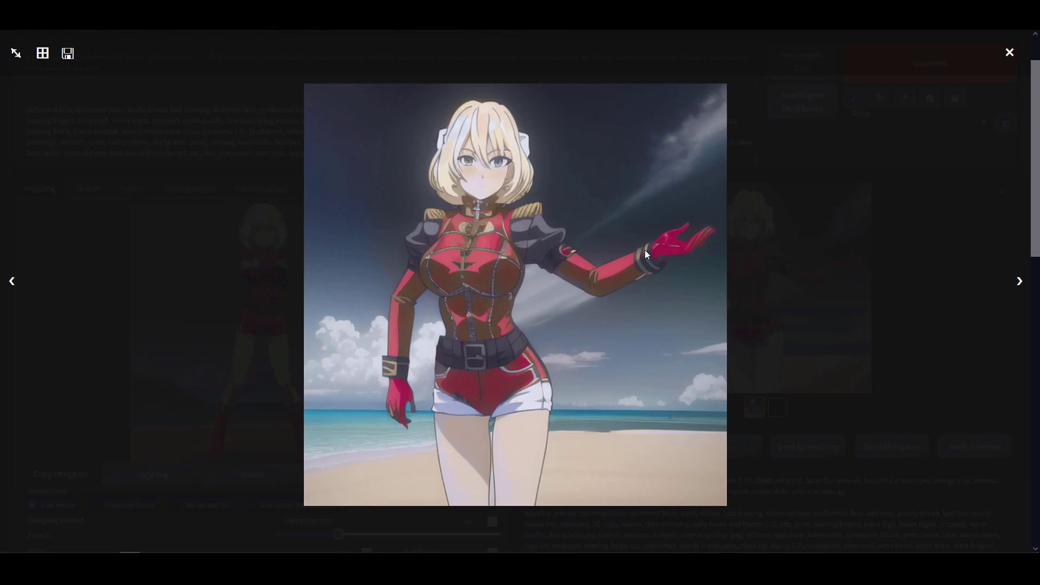
left_click(1018, 283)
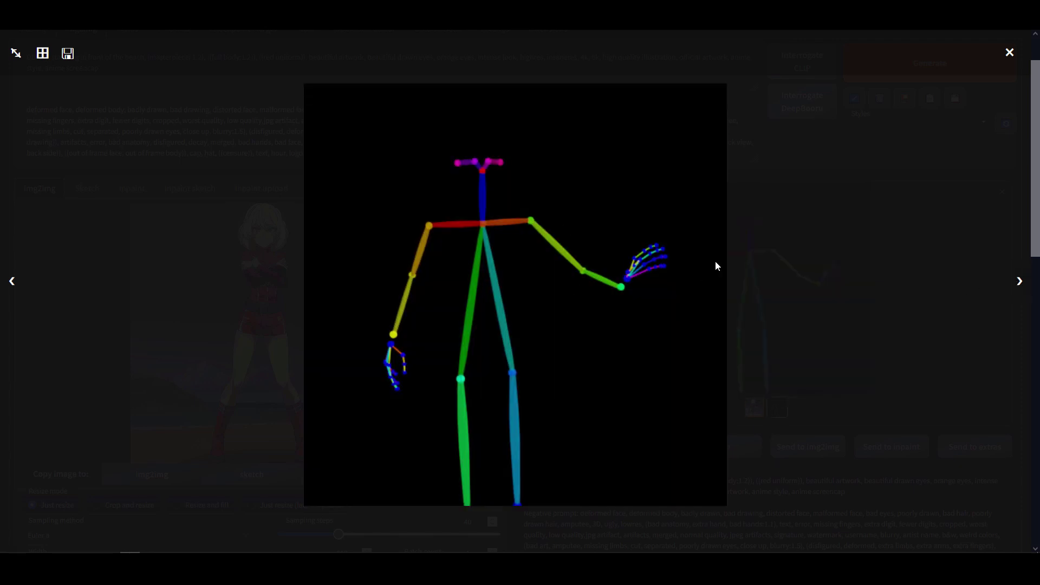
left_click(12, 283)
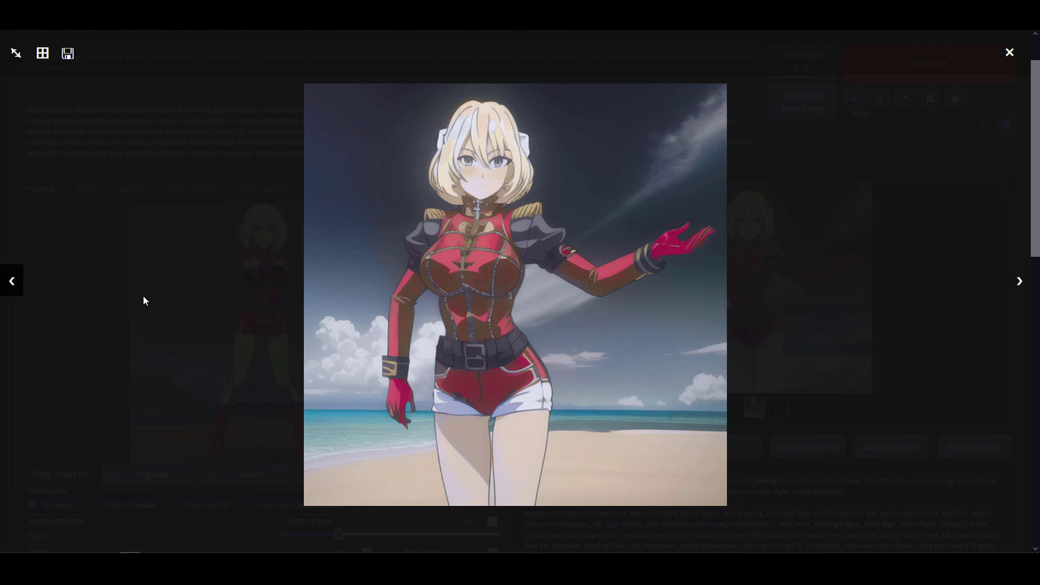
left_click(1020, 283)
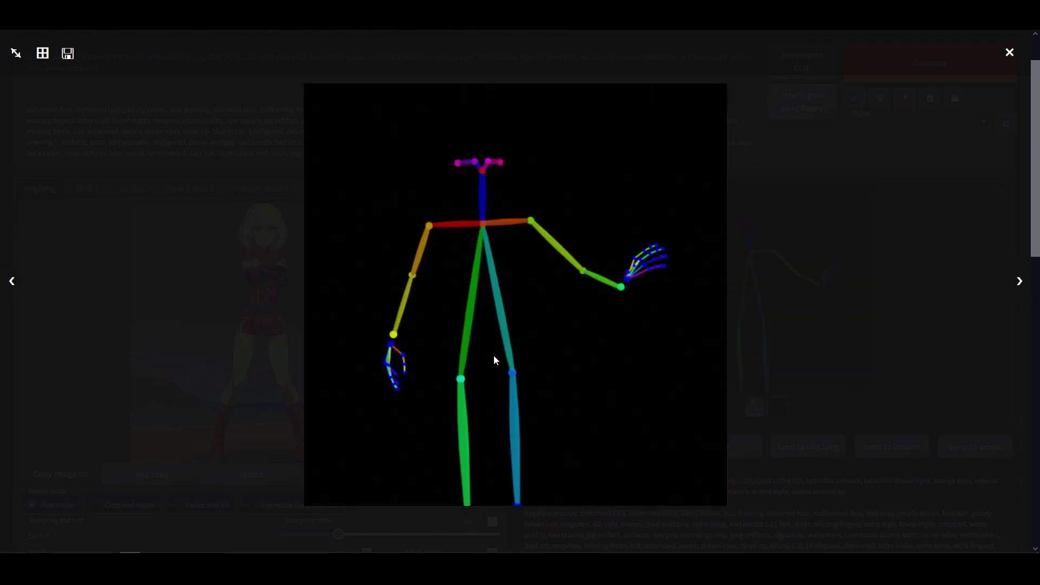
left_click(22, 282)
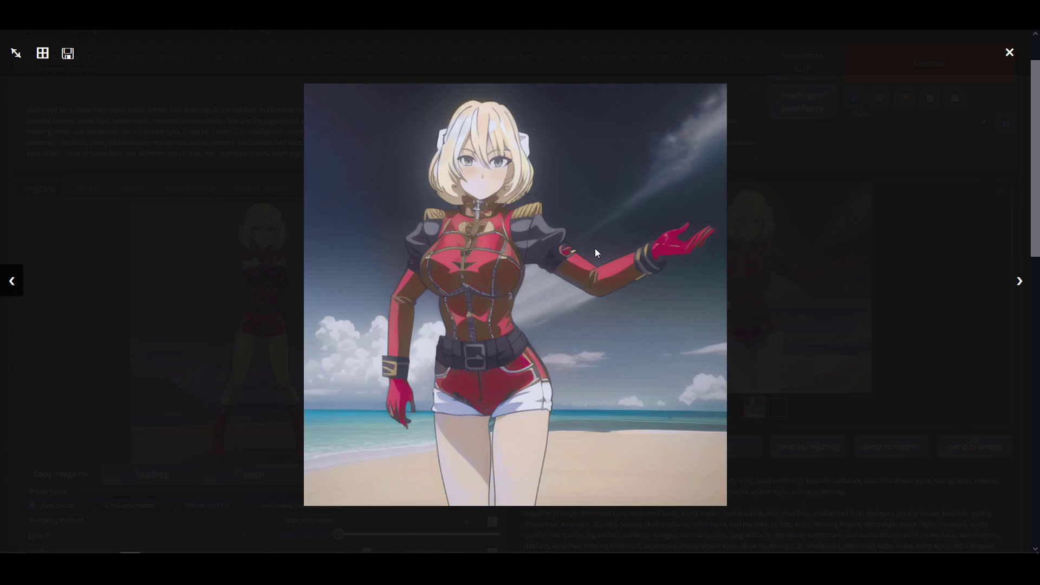
left_click(987, 208)
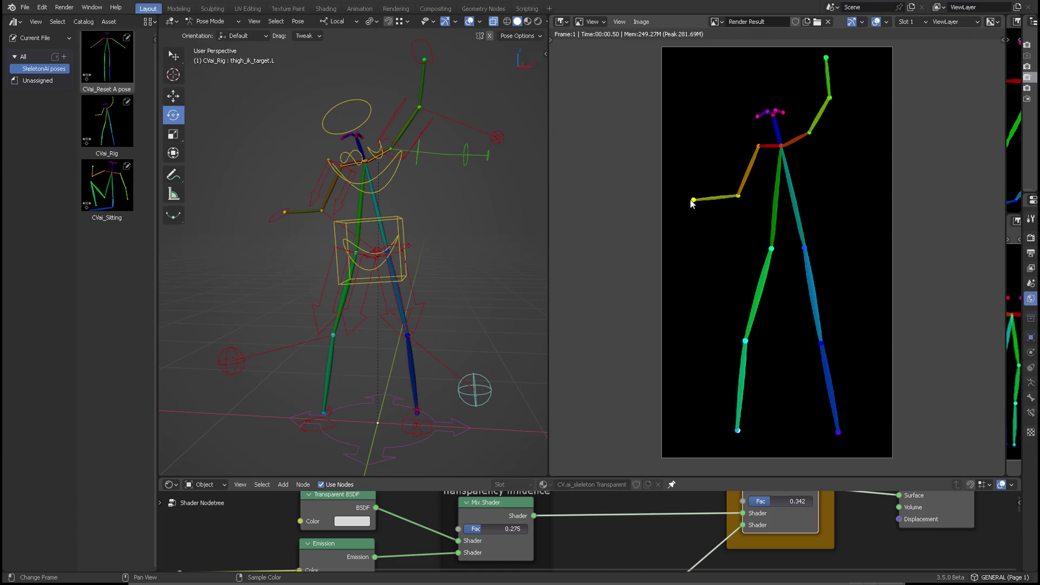
Move the left hand control and the torso control to new positions.
middle_click_drag(520, 207, 458, 209)
key("a")
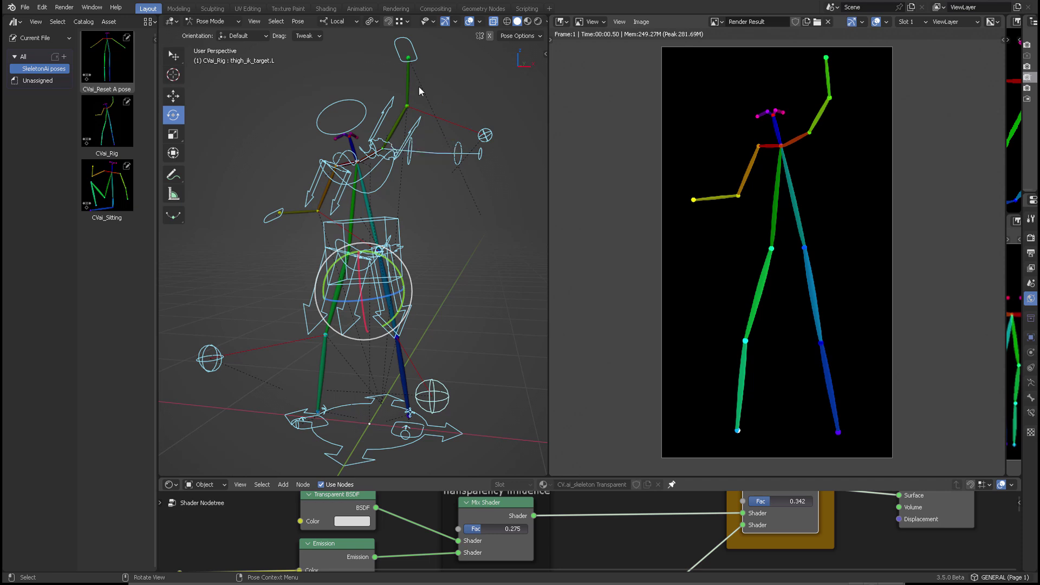
left_click(406, 106)
left_click_drag(406, 107, 424, 137)
left_click(362, 243)
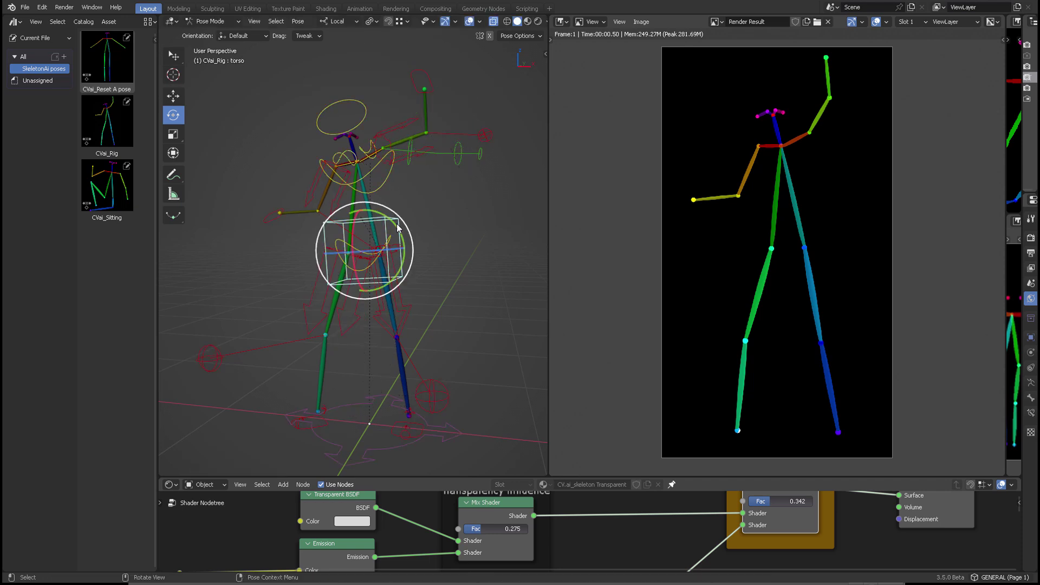
key("g")
left_click(391, 230)
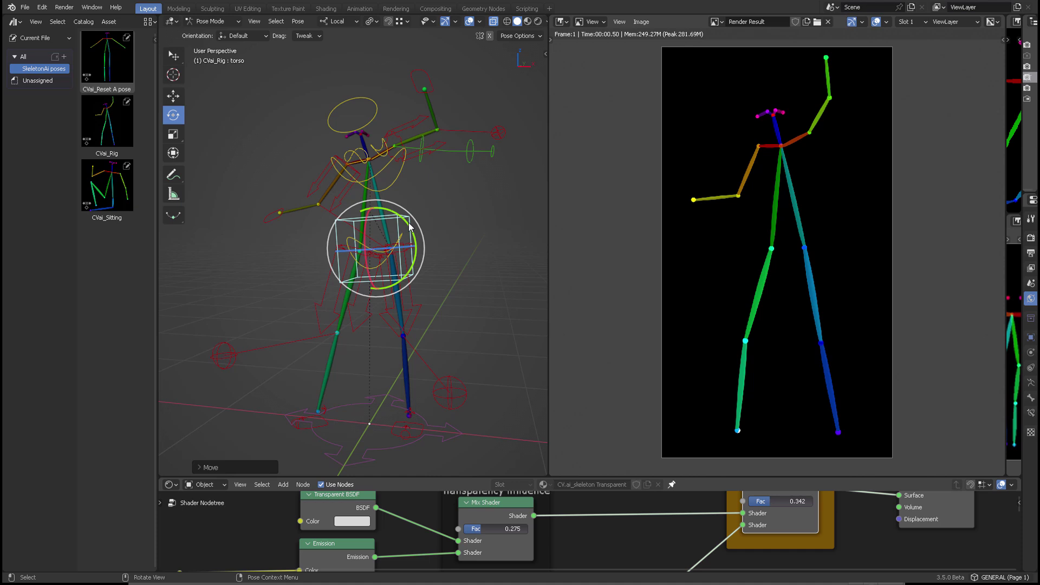
Try the CVai_Rig and CVai_Sitting pose assets, then reapply CVai_Reset A pose.
double_click(106, 59)
double_click(107, 123)
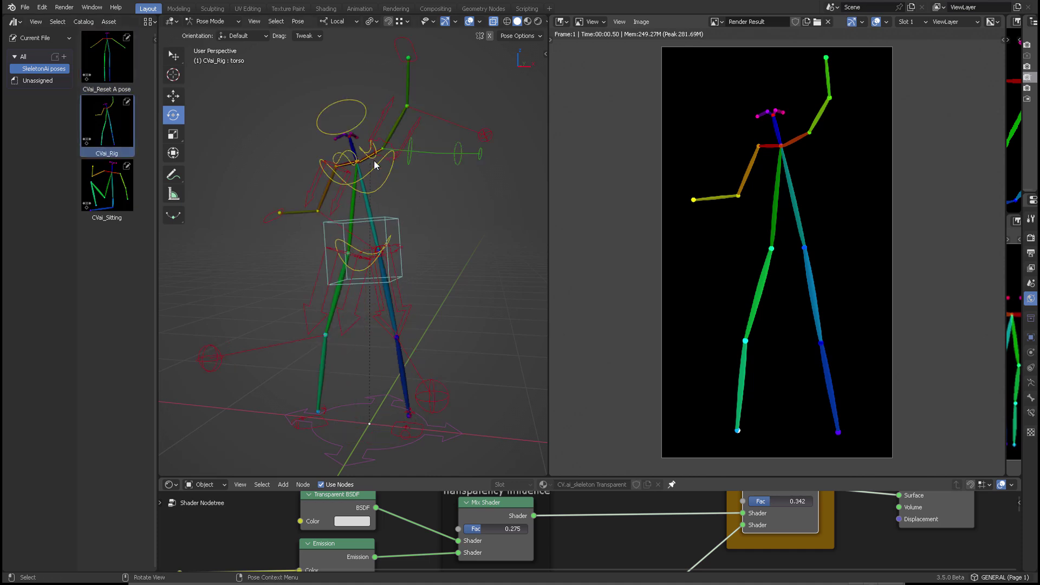
double_click(107, 188)
double_click(106, 59)
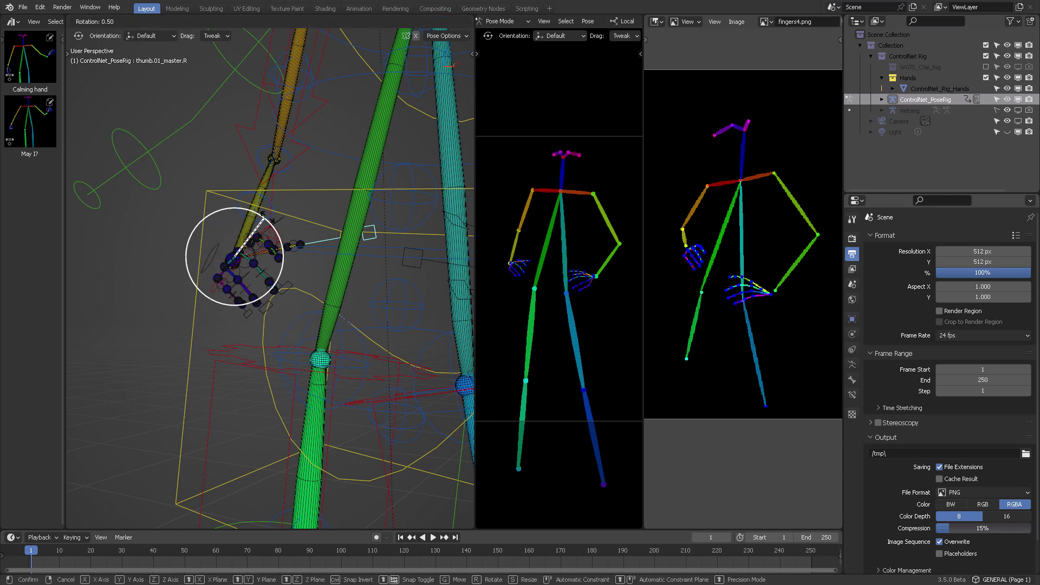
Pose the fingers, shoulder, head tilt and right foot of the rig.
left_click_drag(243, 260, 237, 277)
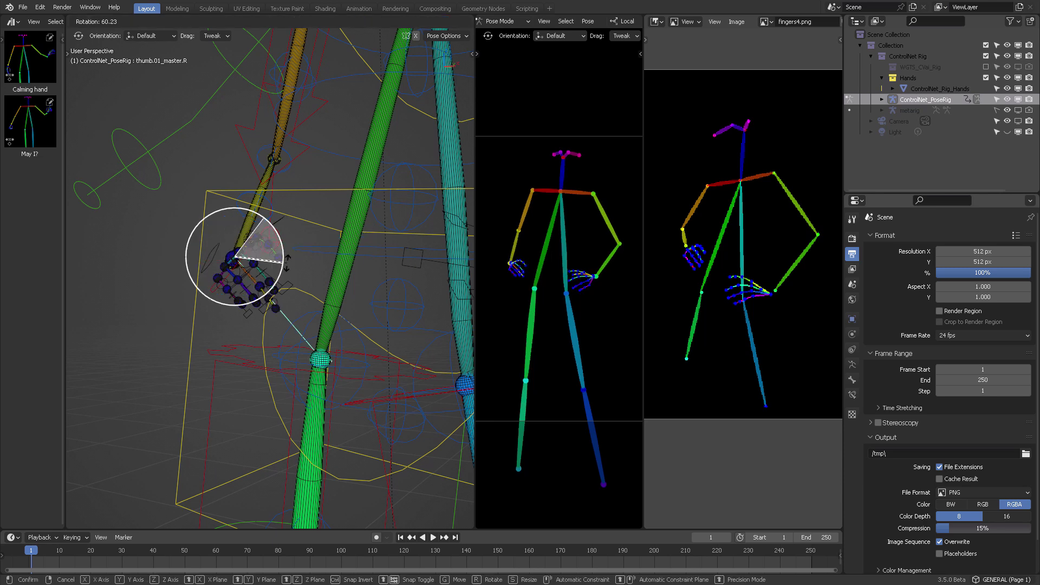
scroll(244, 268, "down", 5)
left_click(325, 160)
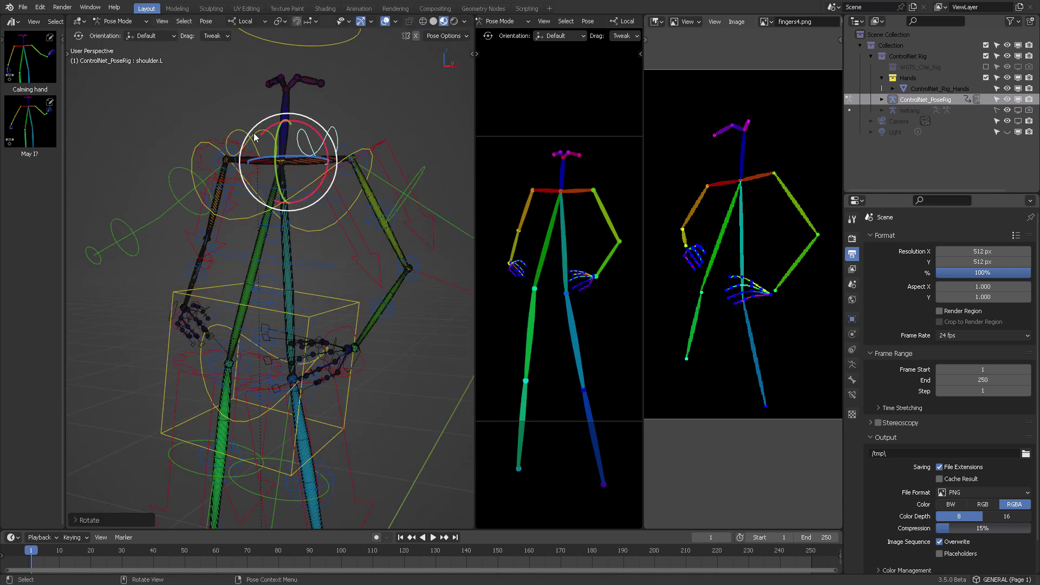
left_click(284, 114)
left_click_drag(302, 98, 325, 122)
middle_click_drag(325, 244, 367, 245)
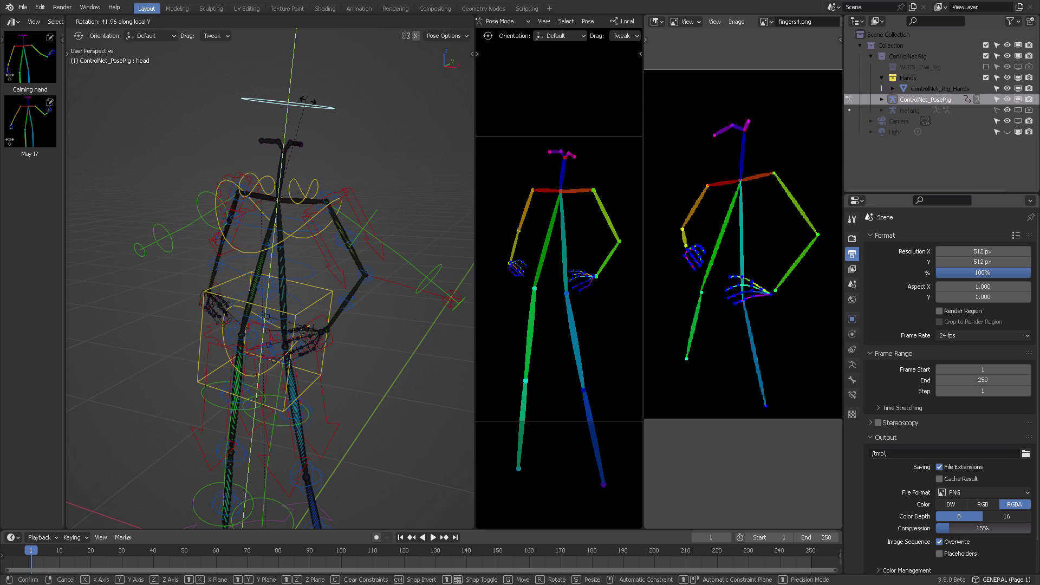
middle_click_drag(202, 339, 202, 214, "shift")
left_click(232, 492)
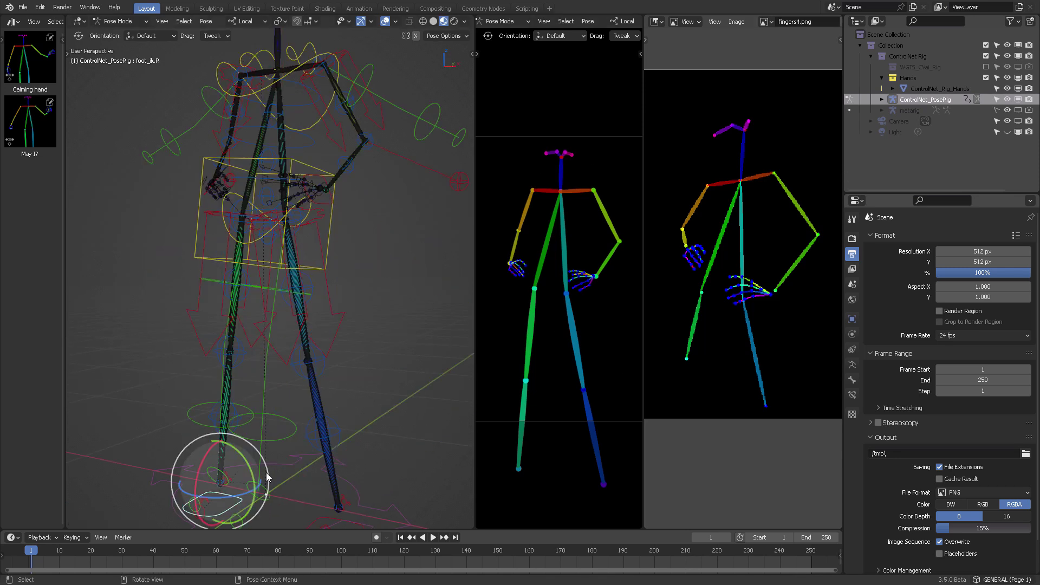
Select all bones and save the pose as the ControlNet_PoseRig asset.
key("a")
left_click_drag(62, 244, 132, 244)
left_click(106, 21)
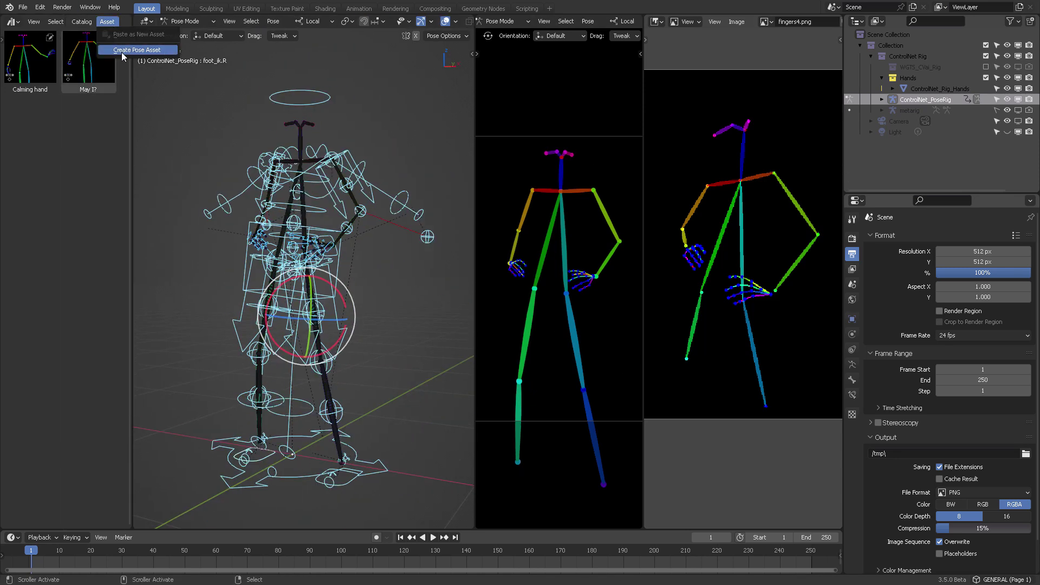
left_click(122, 53)
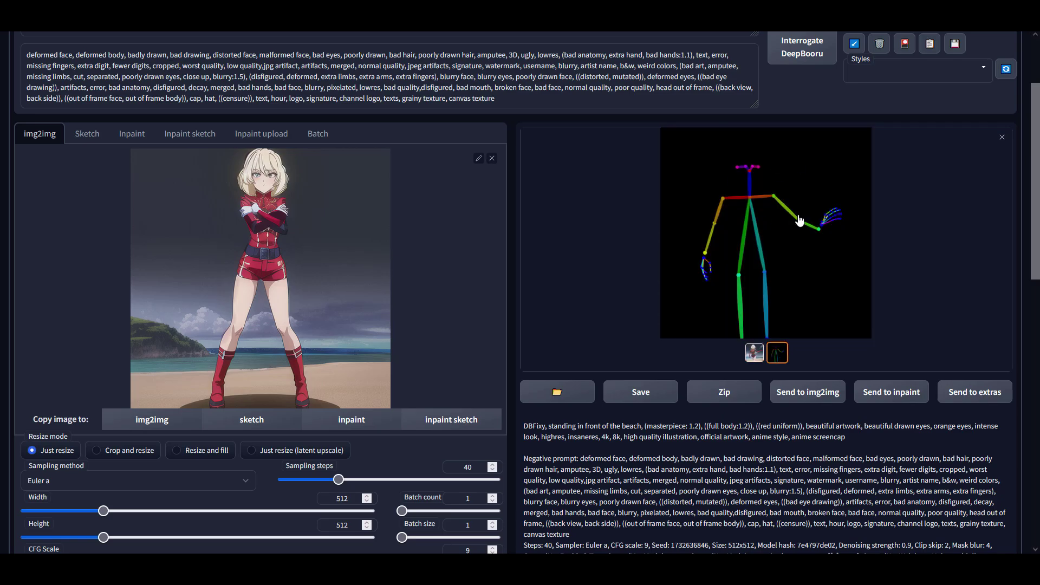
scroll(700, 324, "down", 2)
scroll(682, 377, "down", 3)
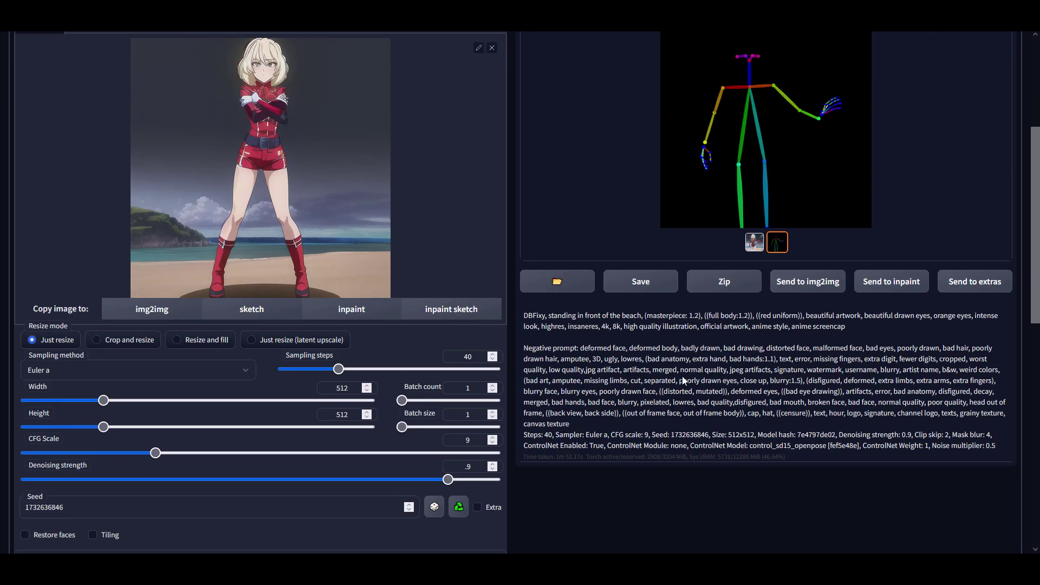
scroll(681, 367, "down", 3)
scroll(681, 368, "down", 2)
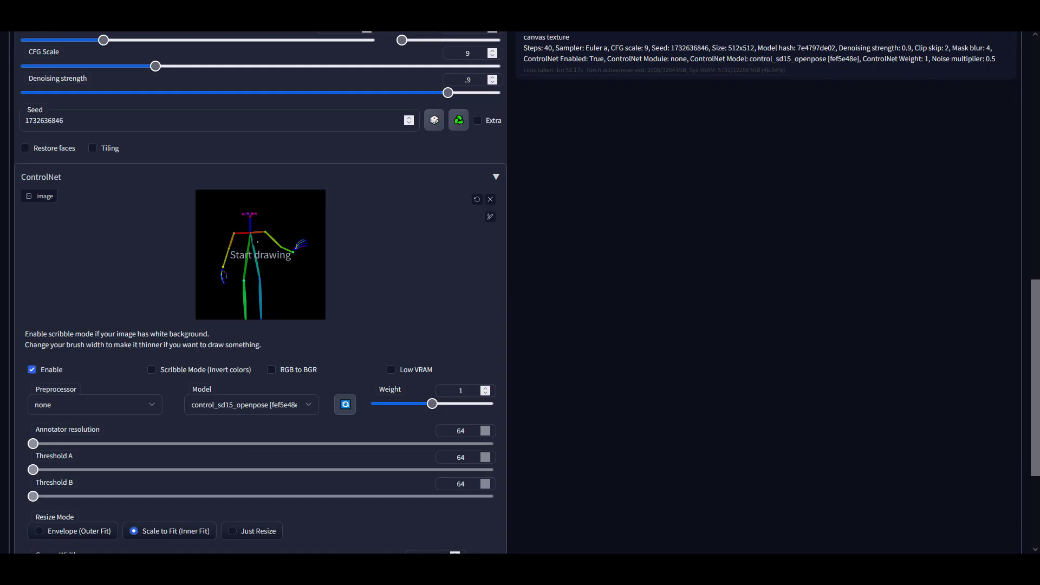
Replace the ControlNet pose image with Triumph.png.
left_click(492, 201)
left_click(284, 259)
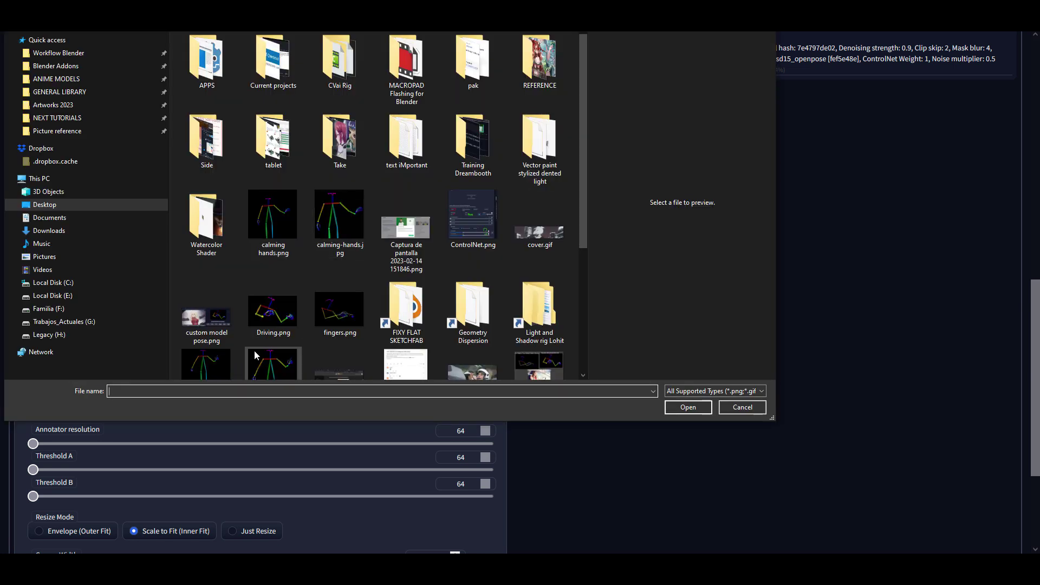
type("tr")
key("Down")
key("Down")
key("Return")
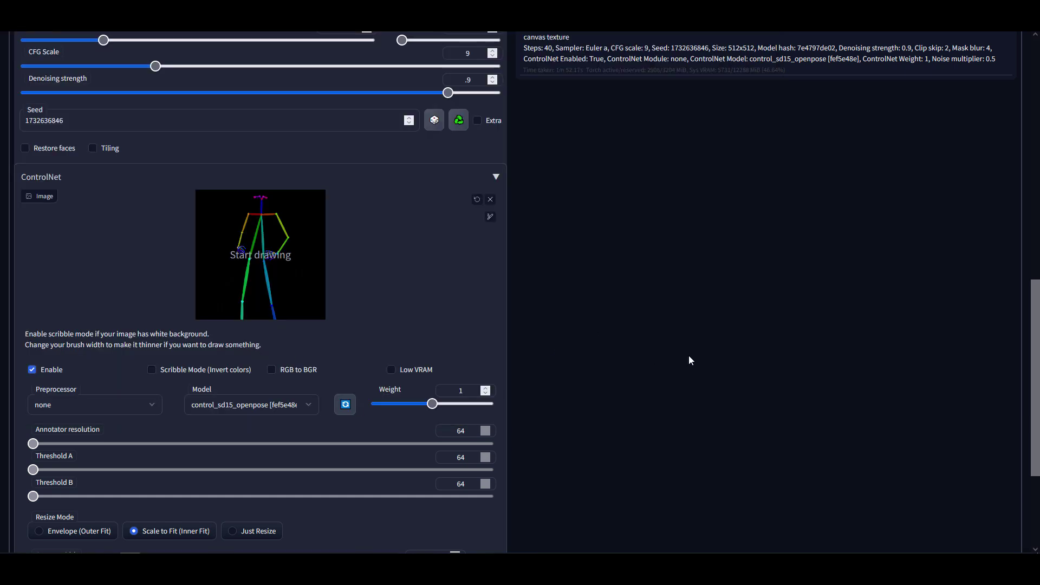
scroll(688, 360, "up", 3)
scroll(705, 319, "up", 2)
scroll(732, 308, "up", 1)
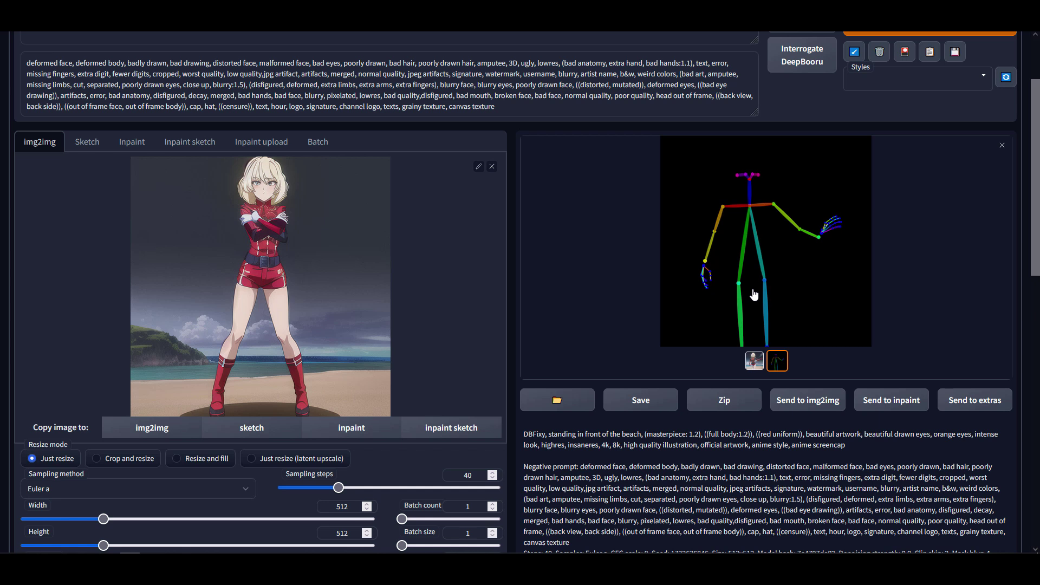
scroll(753, 294, "up", 1)
Generate the hands-on-hips image and preview it beside the pose skeleton fullscreen.
left_click(947, 122)
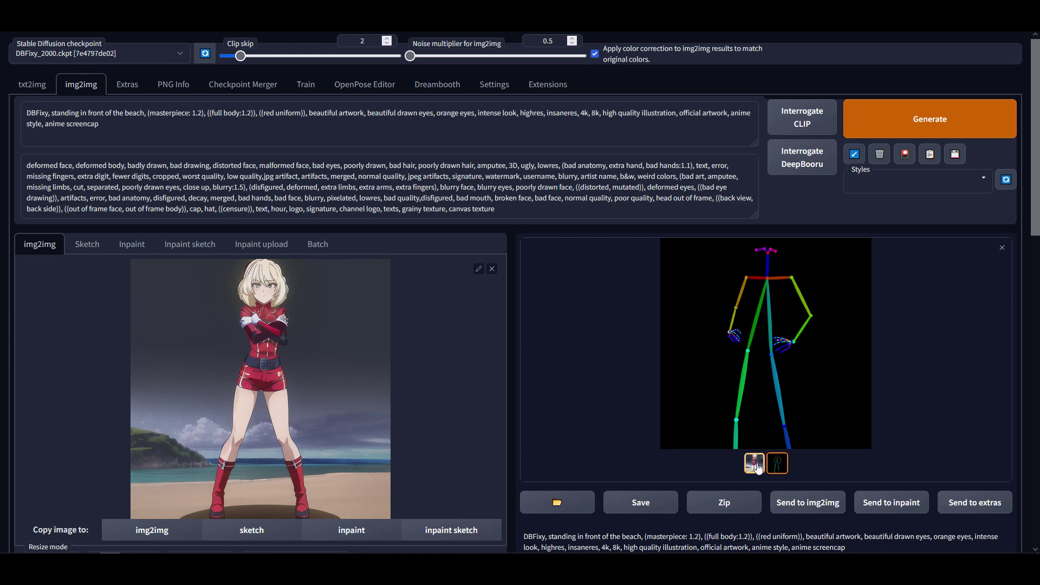
left_click(754, 464)
left_click(768, 318)
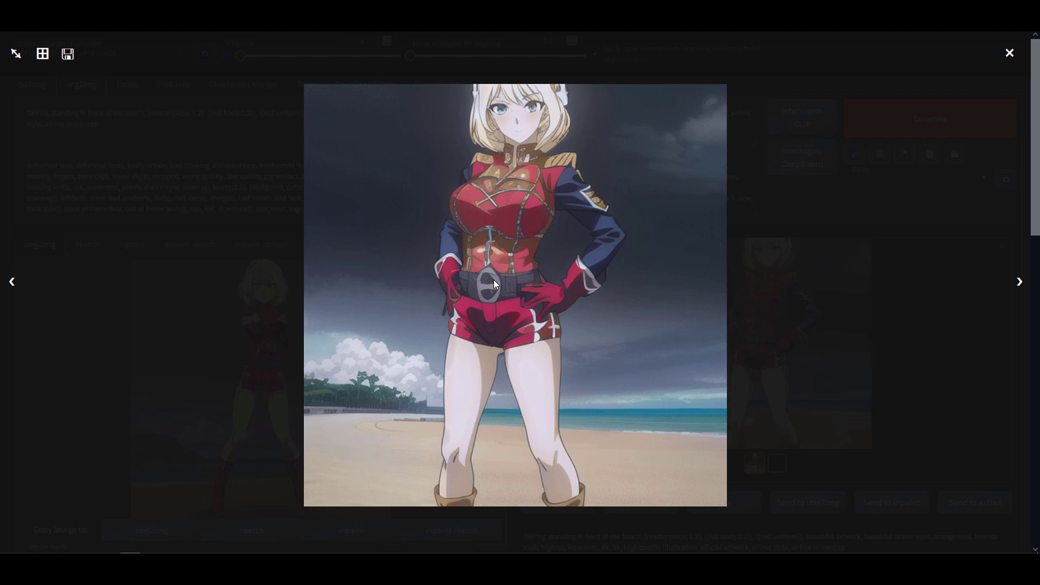
left_click(1016, 285)
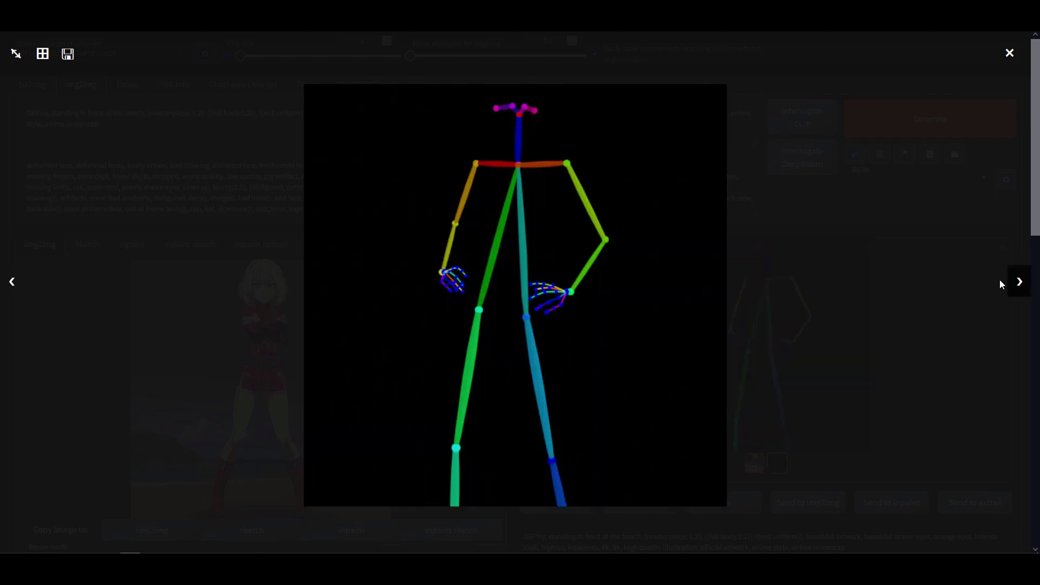
left_click(843, 236)
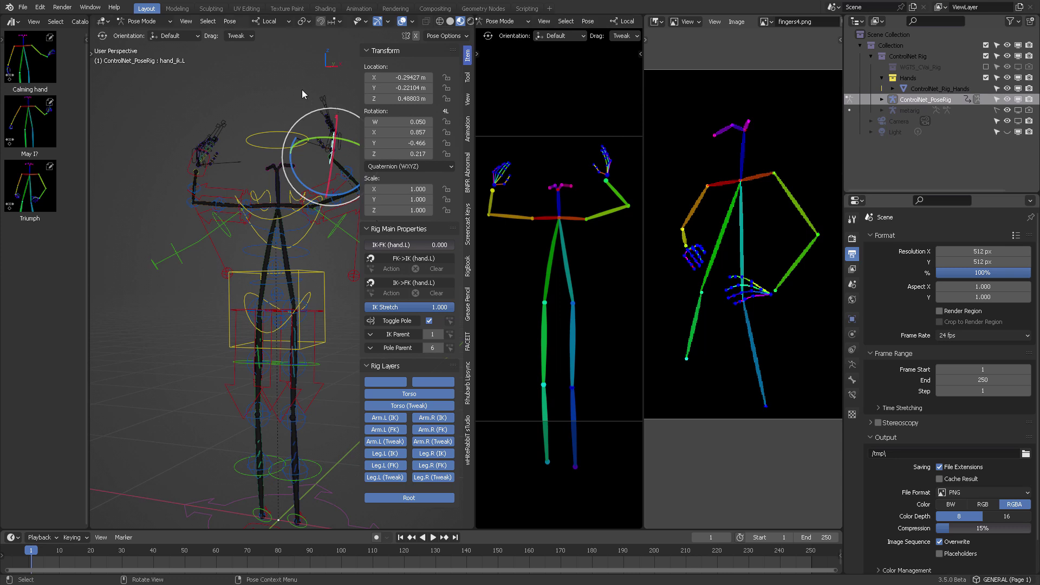
Select the left hand control and blend the left arm from IK toward FK.
middle_click_drag(304, 105, 307, 138)
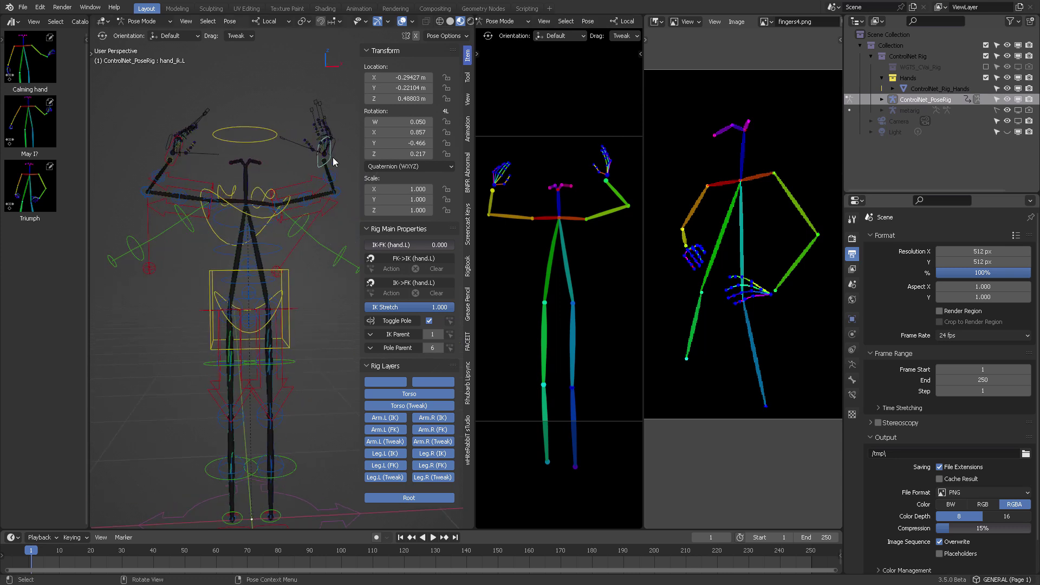
left_click(333, 162)
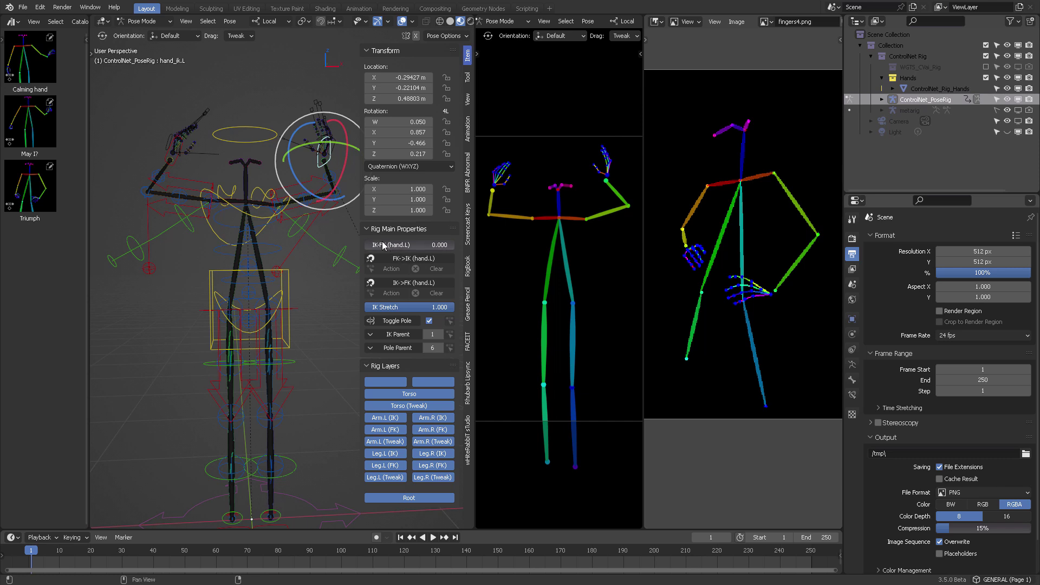
left_click_drag(370, 245, 453, 245)
middle_click_drag(278, 282, 236, 286, "shift")
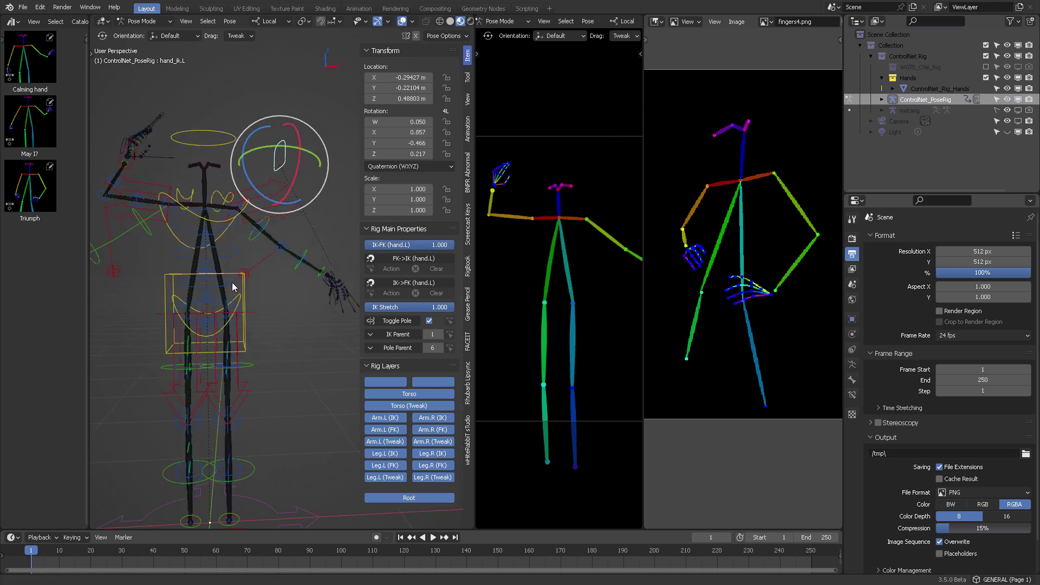
left_click_drag(423, 245, 380, 244, "shift")
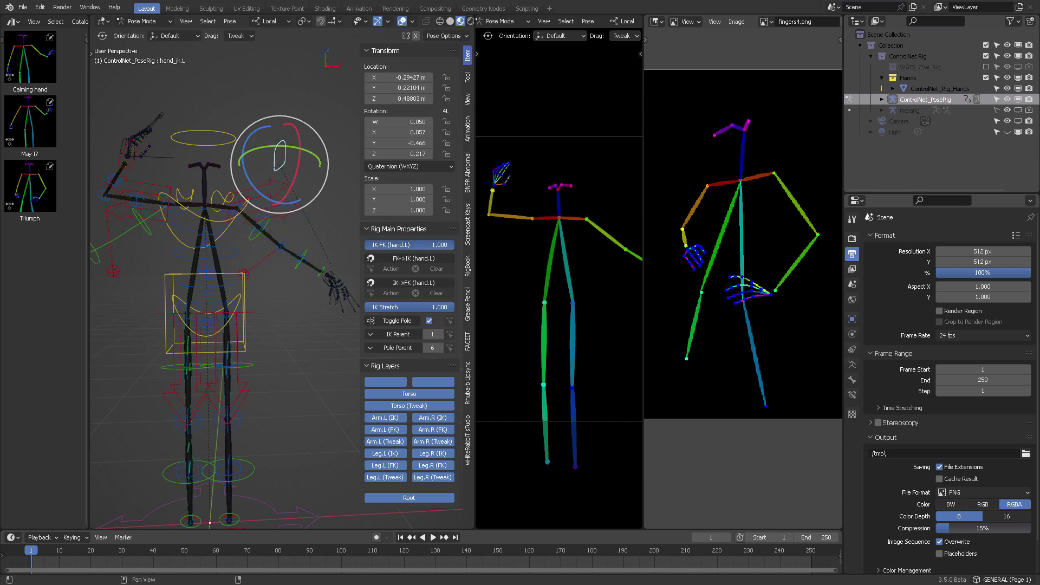
mouse_move(379, 245)
left_mouse_down()
mouse_move(431, 245)
mouse_move(380, 245)
left_mouse_up()
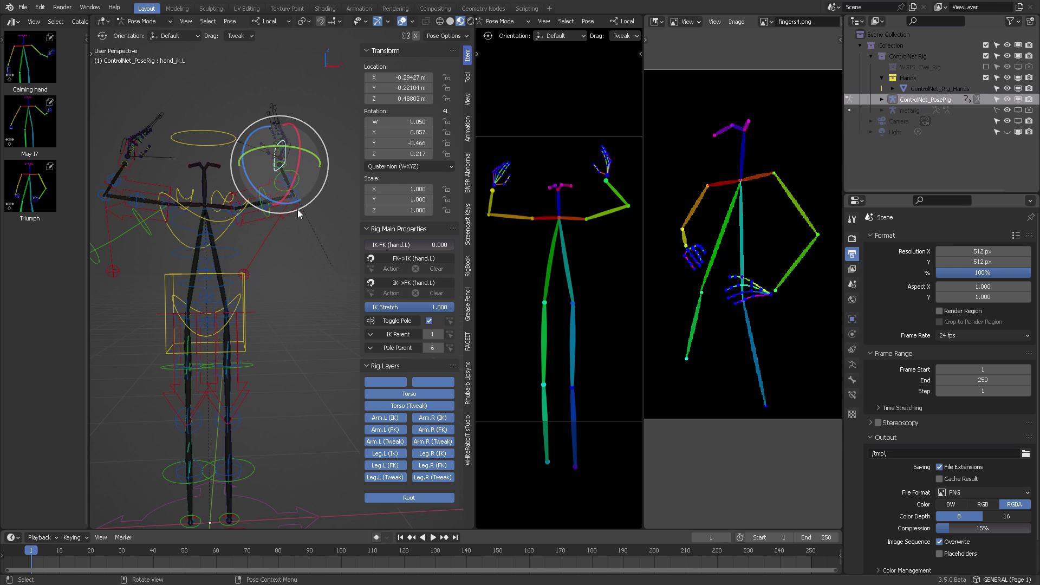
mouse_move(298, 213)
middle_mouse_down()
mouse_move(274, 254)
mouse_move(290, 251)
middle_mouse_up()
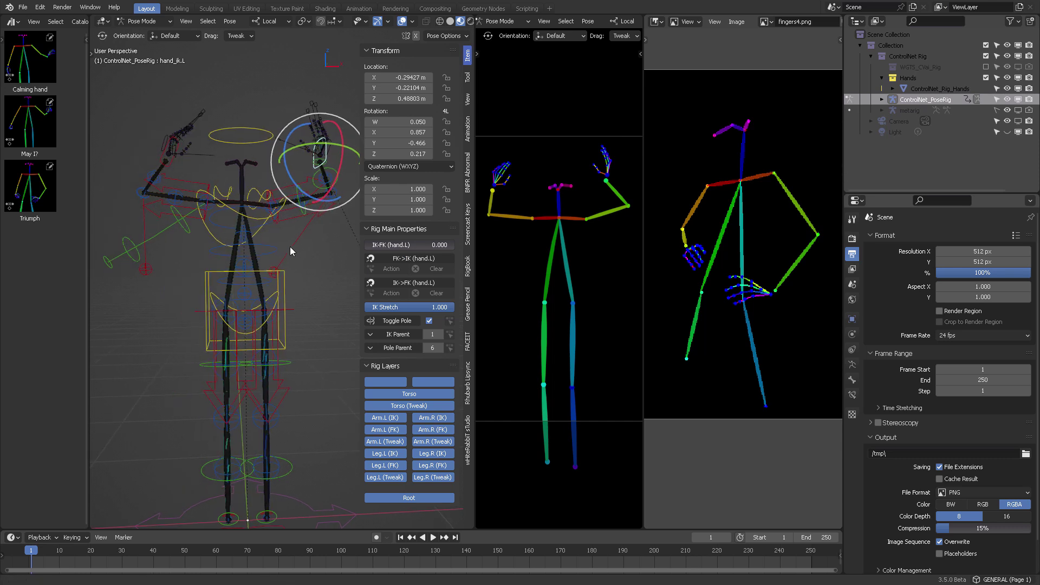
Snap the right arm FK to IK and set both arms' IK-FK sliders to 1.000.
left_click(164, 161)
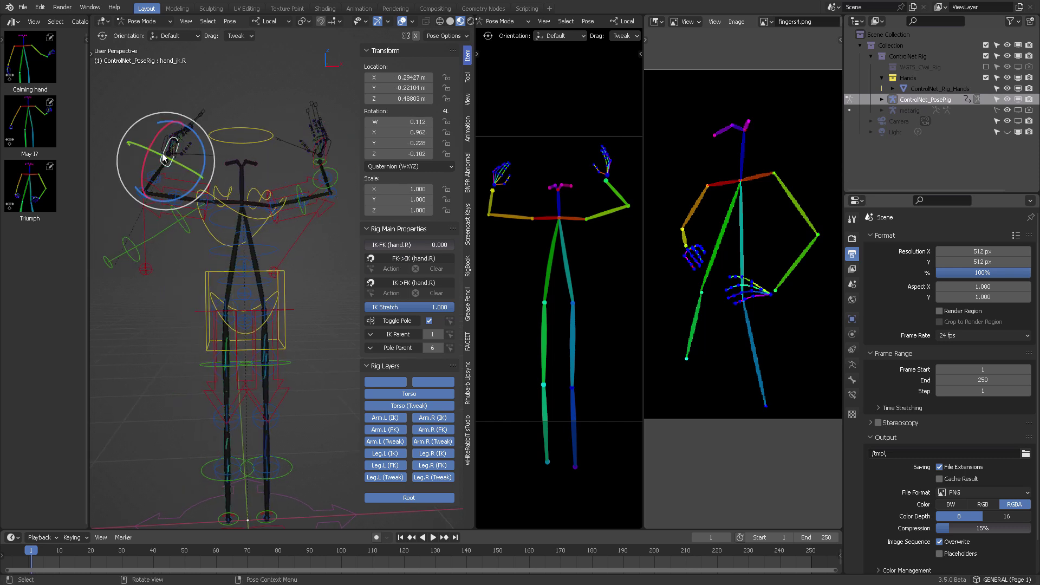
left_click(419, 260)
left_click_drag(407, 245, 455, 245)
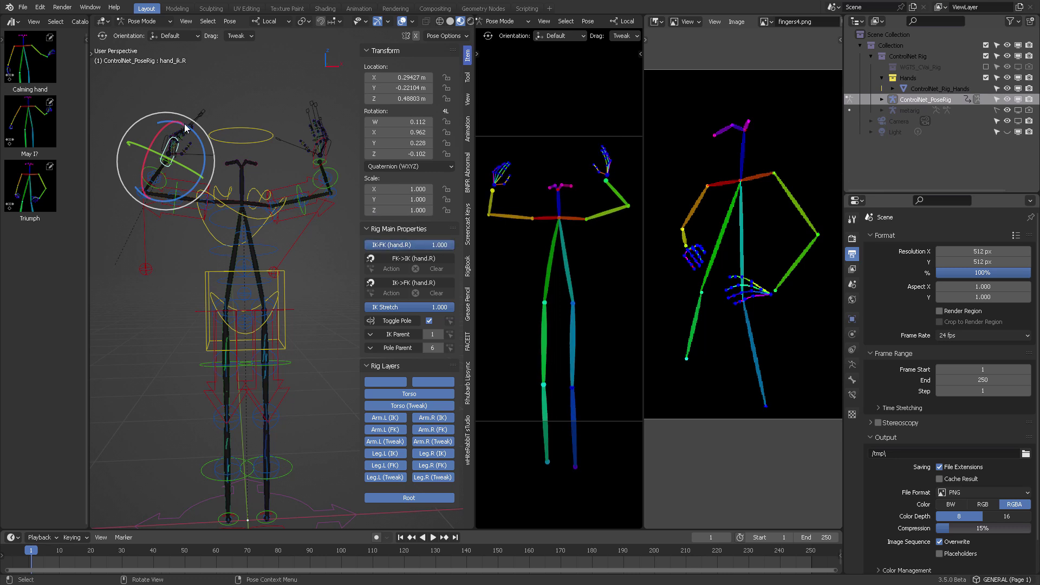
left_click(331, 161)
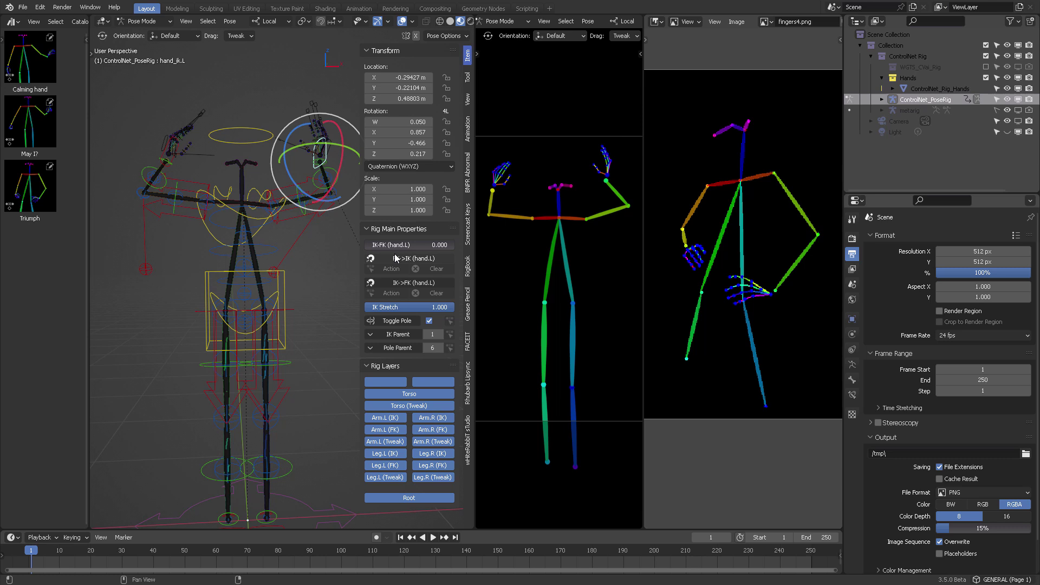
left_click_drag(406, 245, 455, 244)
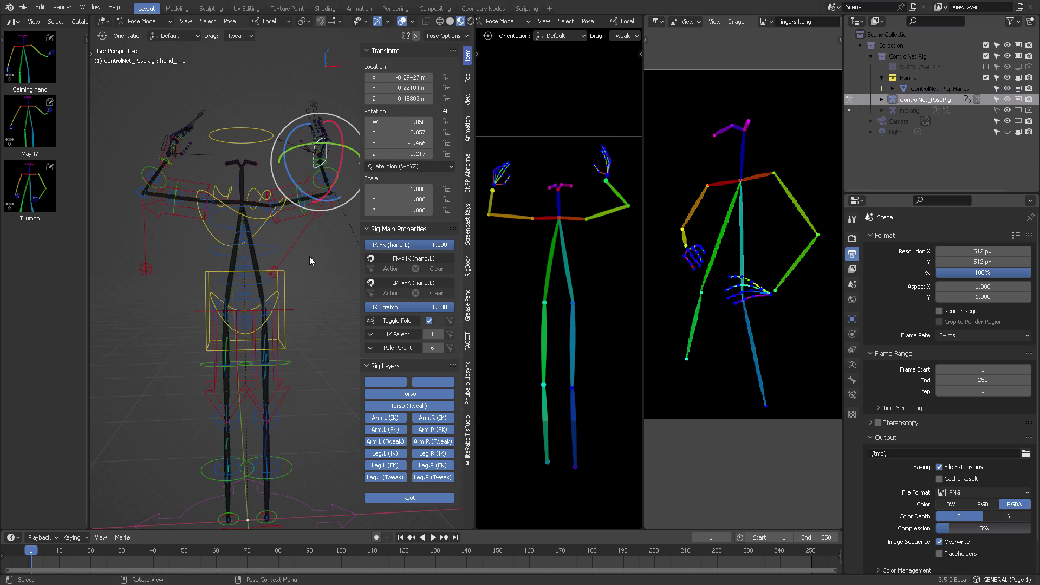
Bend the left forearm at the elbow.
key("w")
left_click(332, 173)
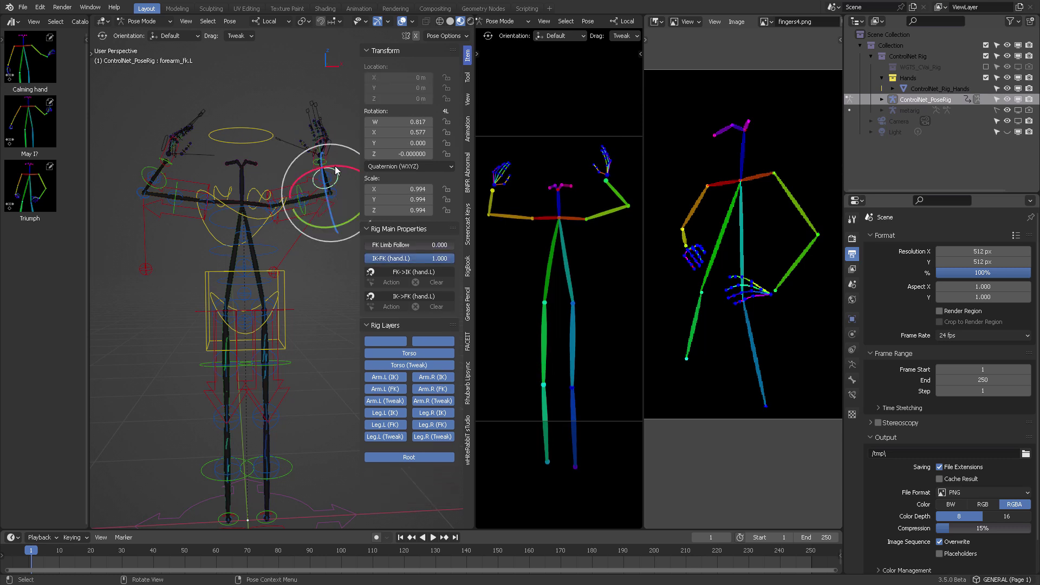
middle_click_drag(330, 173, 286, 185)
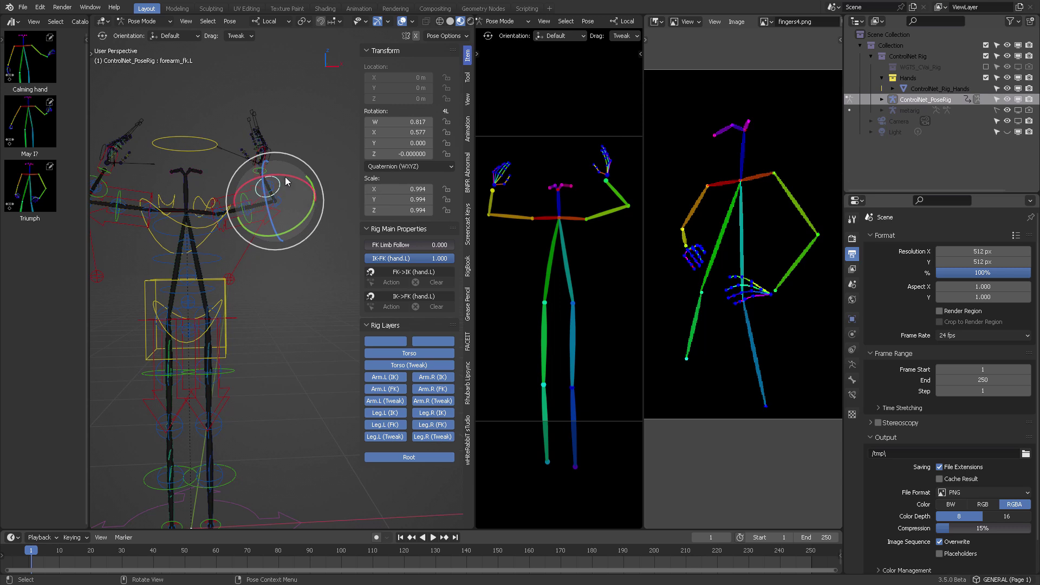
mouse_move(285, 179)
left_mouse_down()
mouse_move(262, 185)
mouse_move(275, 167)
left_mouse_up()
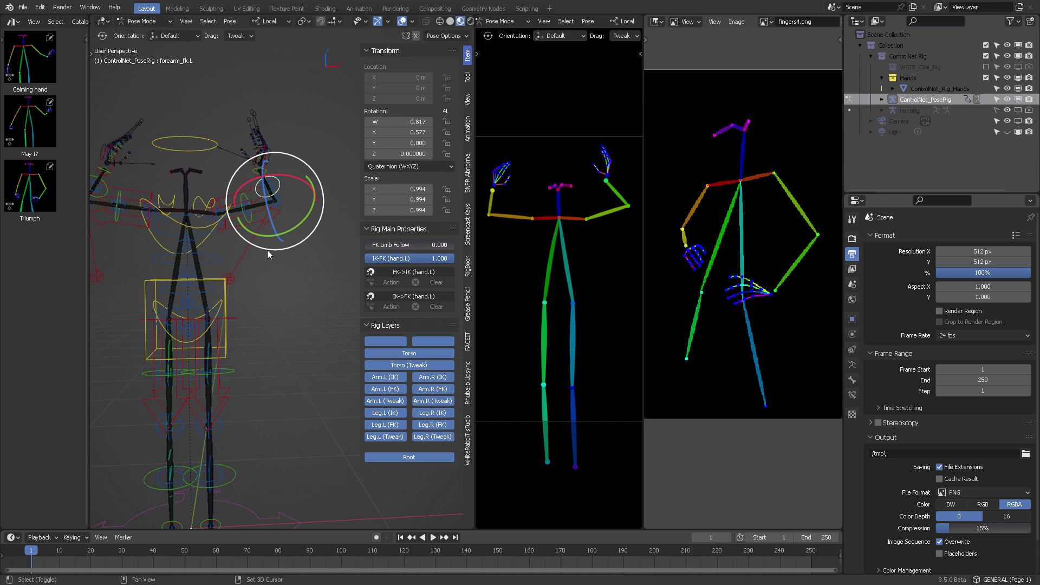
middle_click_drag(267, 249, 297, 254)
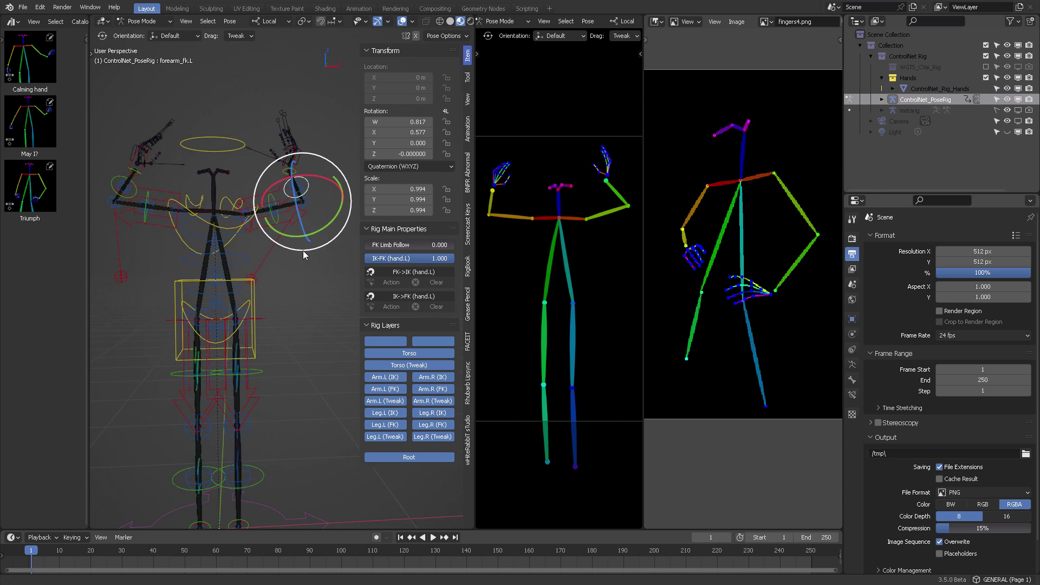
left_click(298, 283)
Twist the torso control with a local-axis rotation.
left_click(259, 297)
middle_click_drag(259, 297, 268, 255)
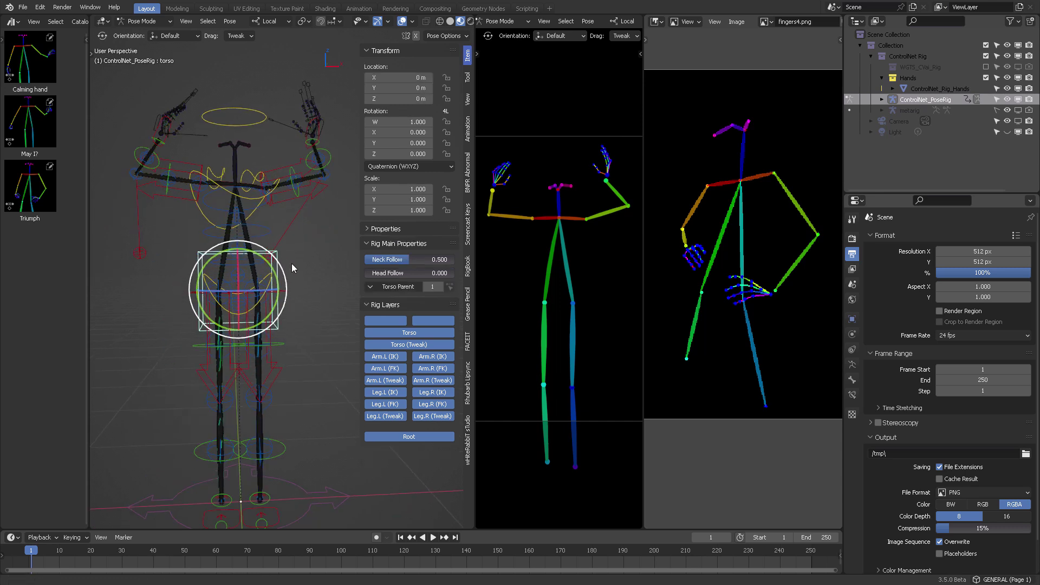
key("r")
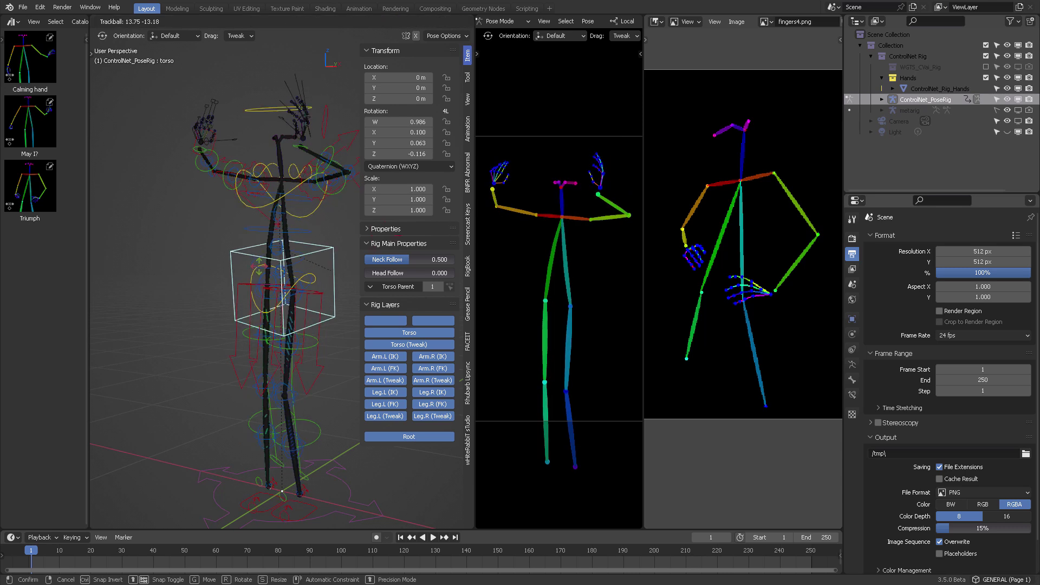
key("Escape")
key("r")
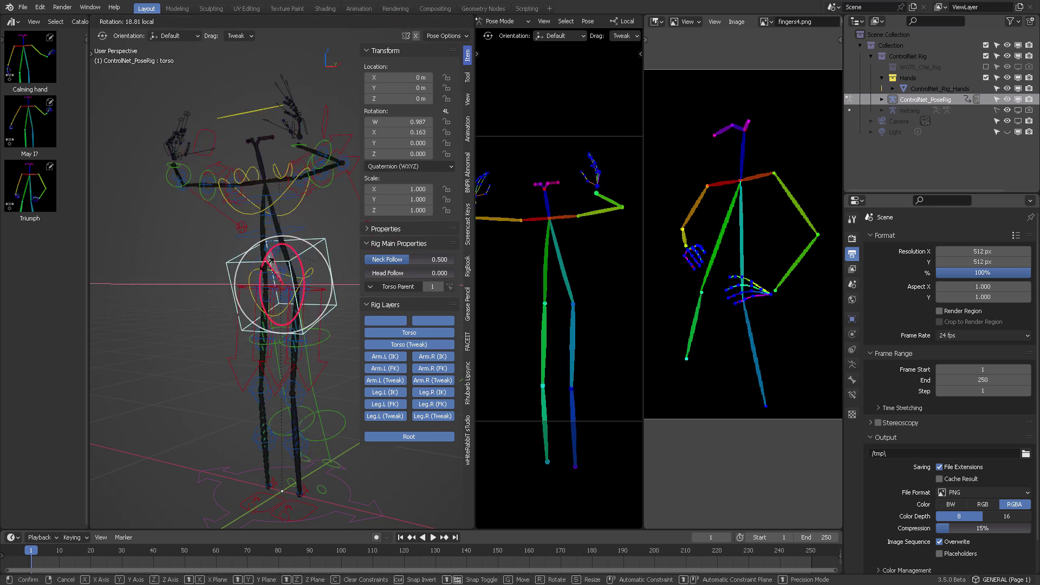
left_click(297, 263)
key("r")
key("Return")
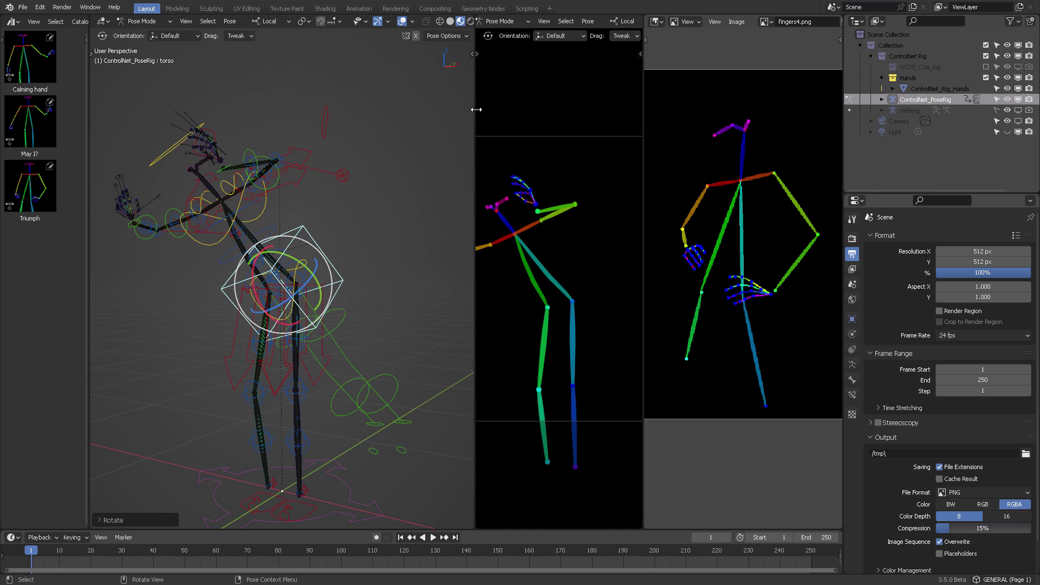
Raise the right foot control so the leg bends, widening the camera preview.
left_click_drag(475, 228, 431, 227)
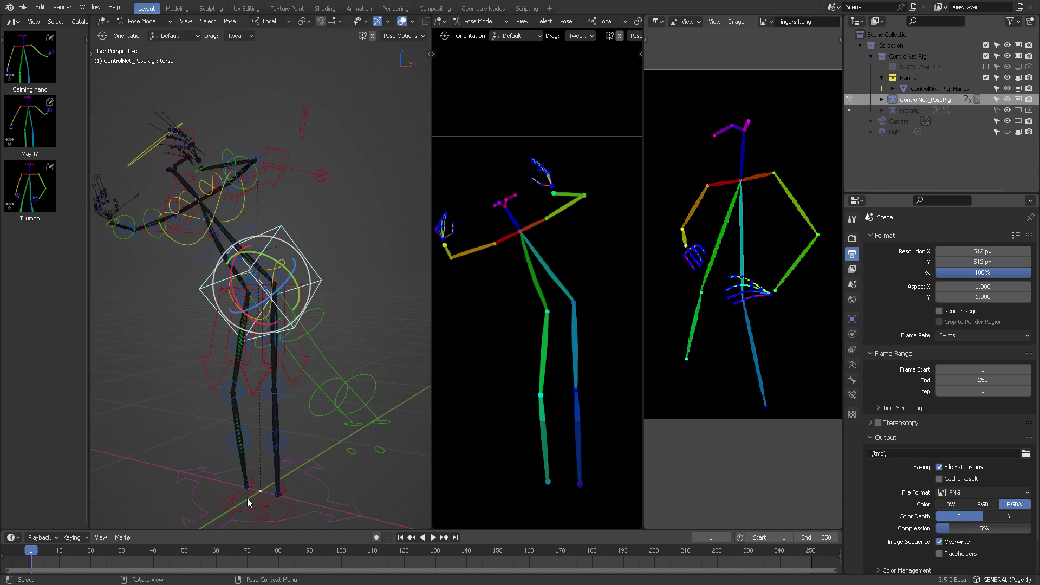
left_click_drag(249, 499, 208, 443)
left_click_drag(431, 308, 323, 268)
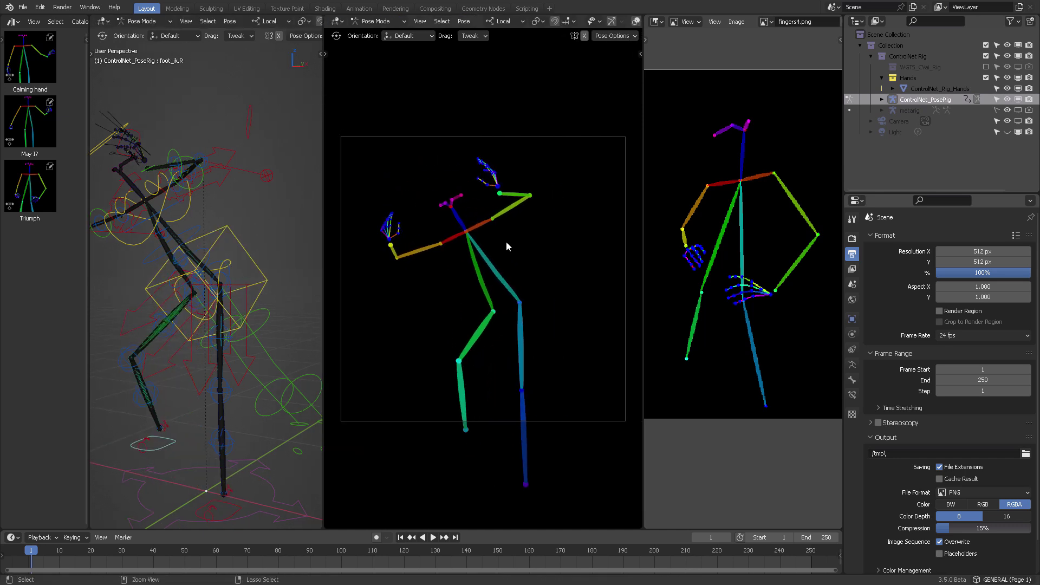
Render the pose and save it to the Desktop as huge.png.
key("F12")
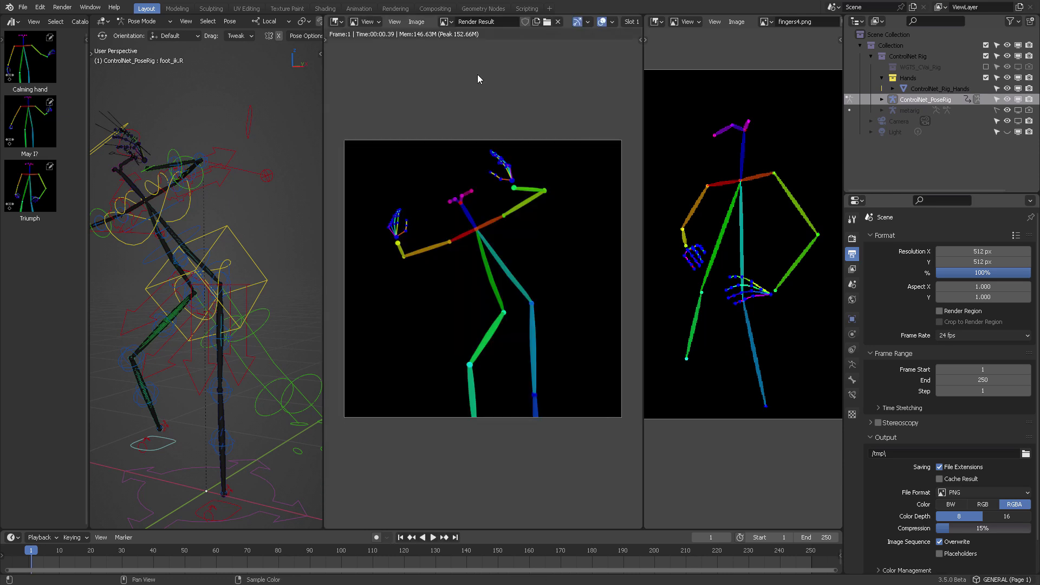
key("shift+alt+s")
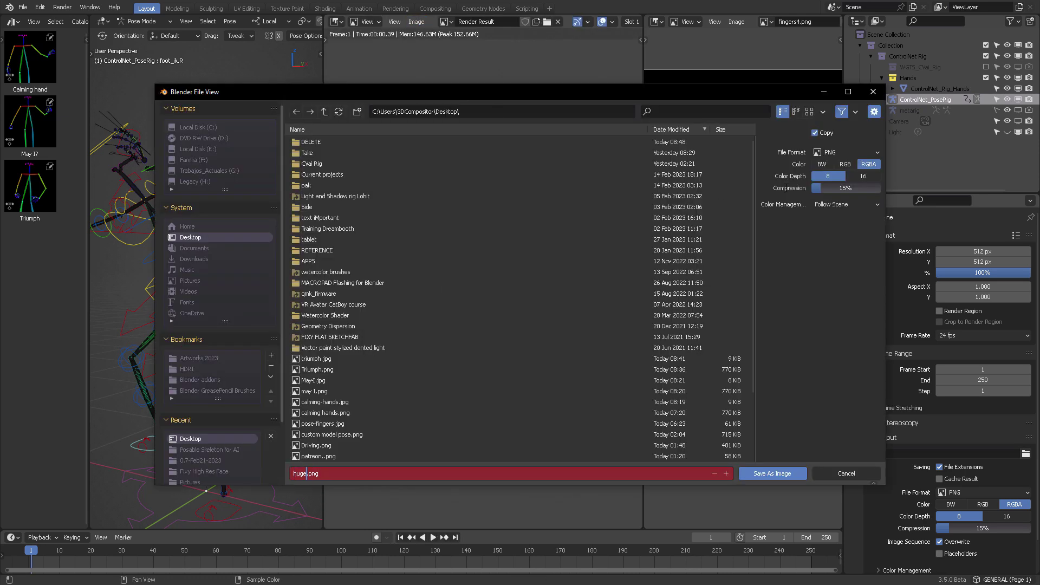
key("Return")
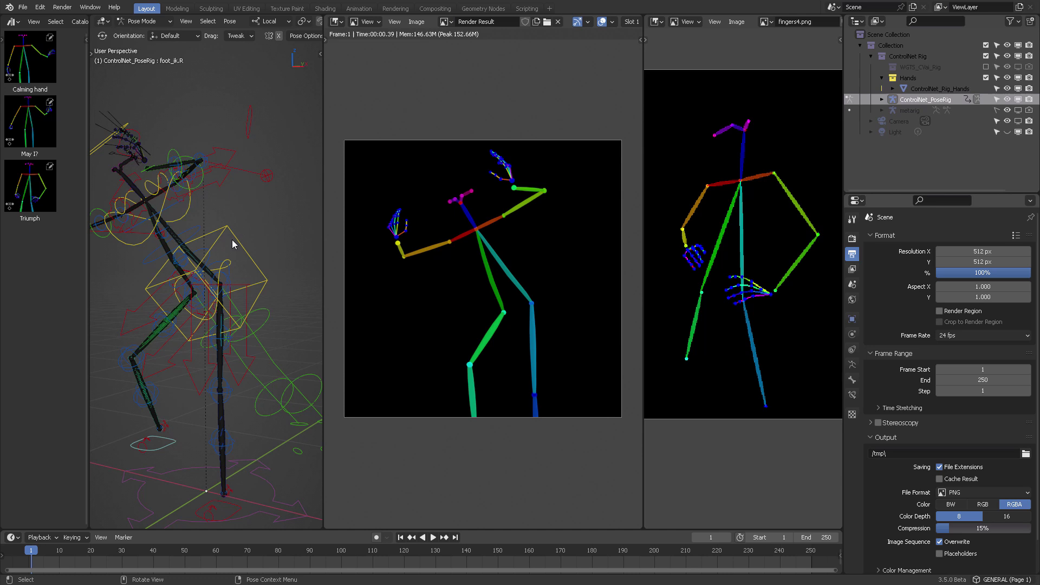
key("a")
left_click_drag(88, 91, 167, 90)
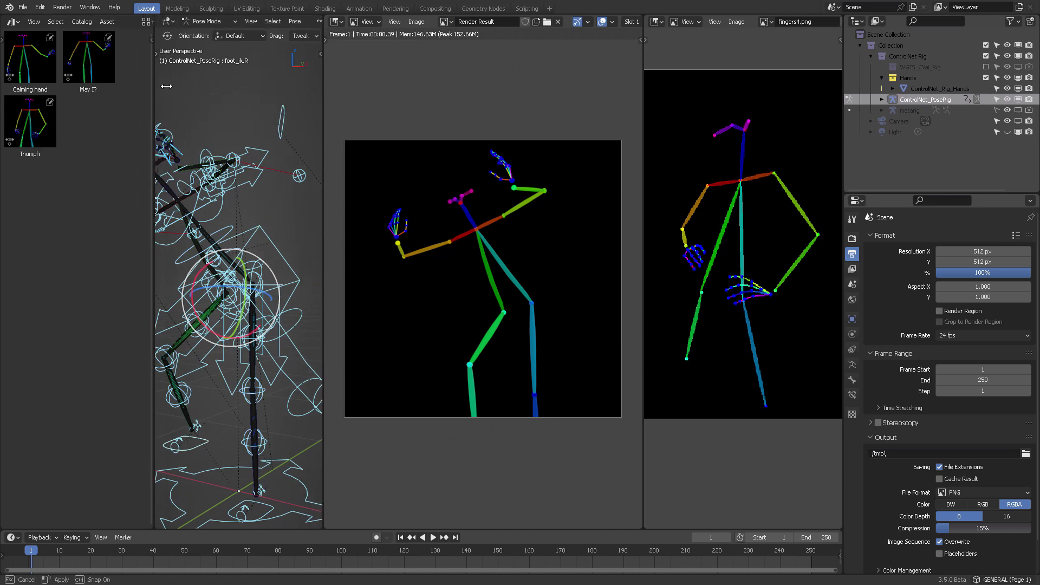
Store the current pose as a new pose asset with huge.jpg as its custom preview.
left_click(107, 23)
left_click(144, 53)
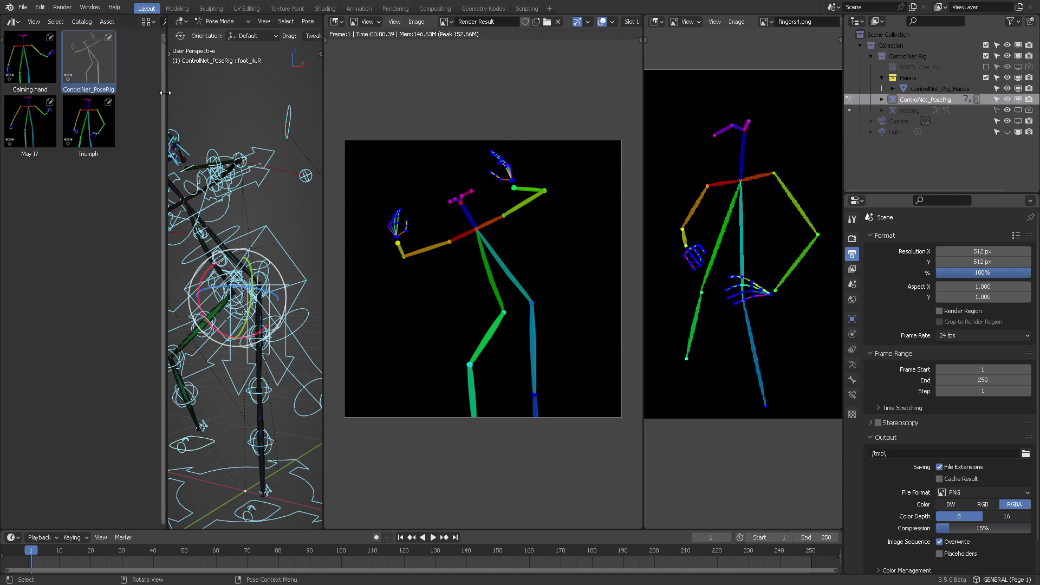
left_click_drag(165, 93, 233, 106)
key("n")
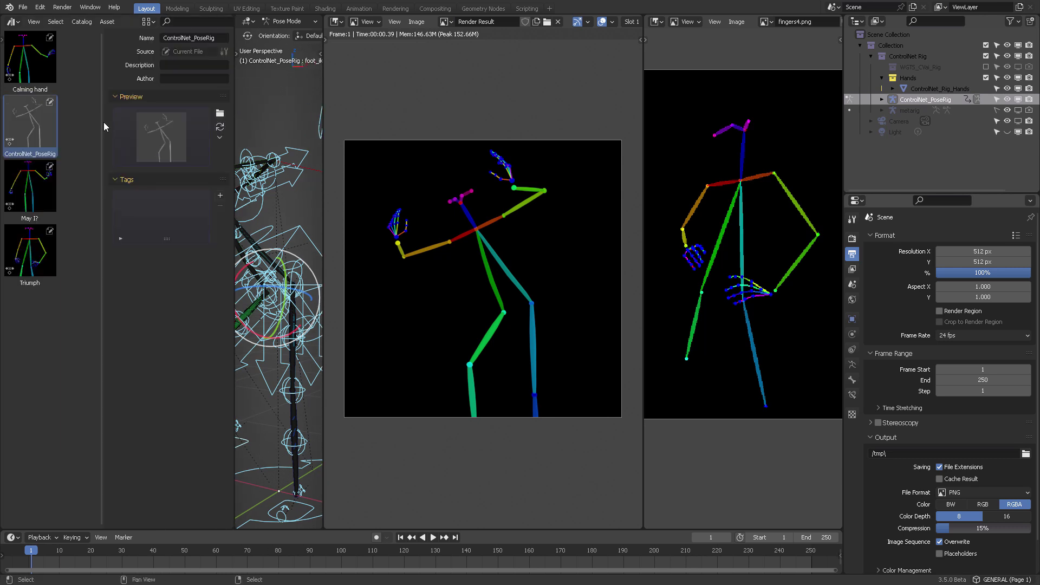
left_click(219, 112)
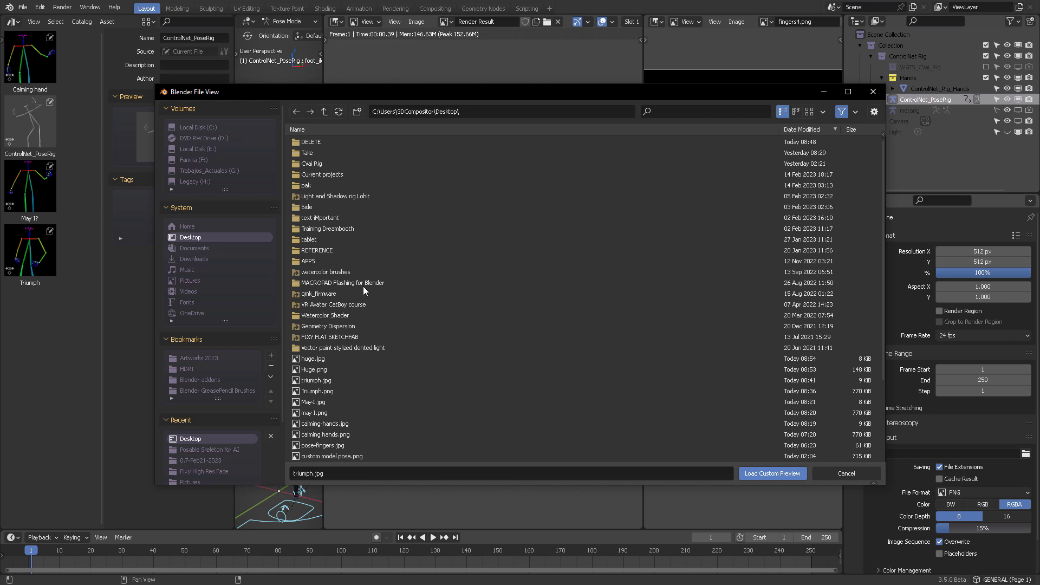
left_click(314, 360)
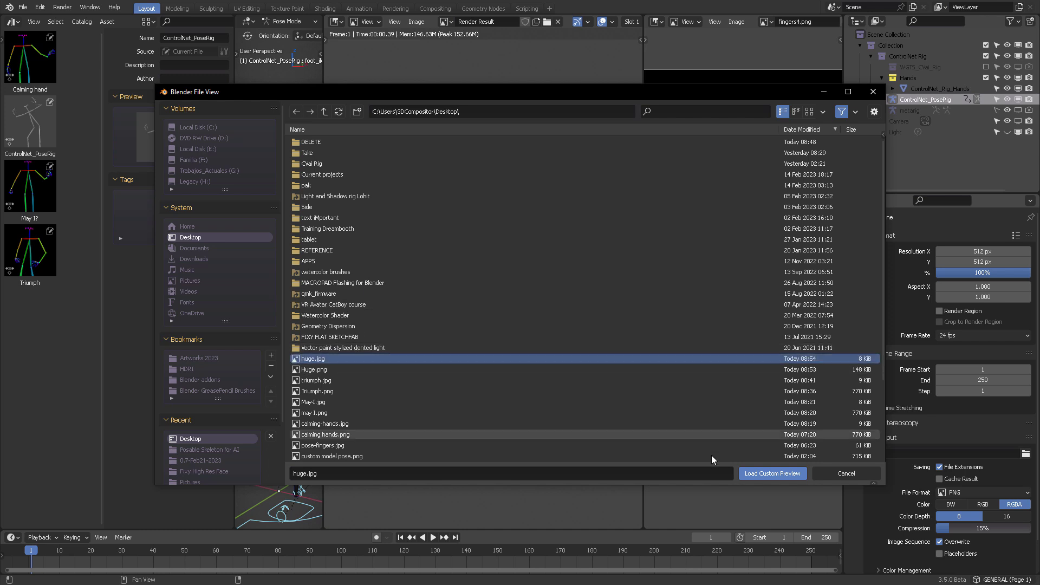
left_click(764, 474)
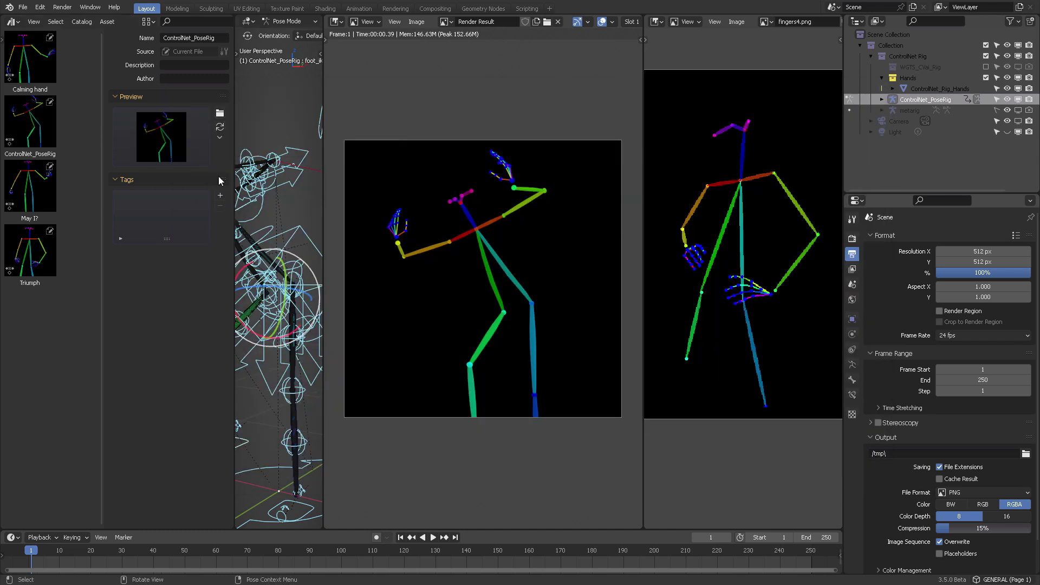
Rename the new pose asset to Huge and restore the 3D view space.
left_click(196, 38)
key("BackSpace")
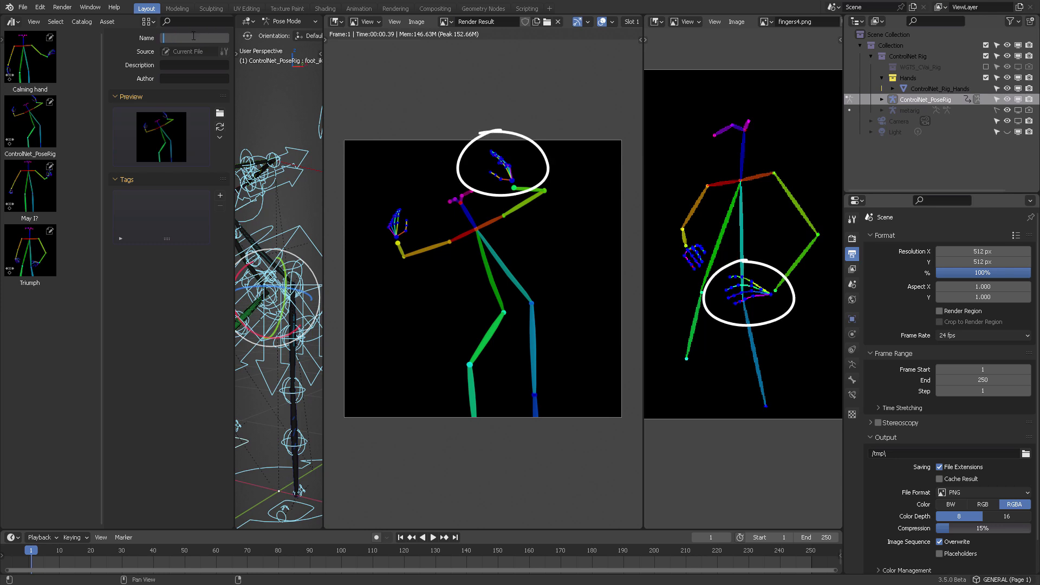
type("Huge")
key("Return")
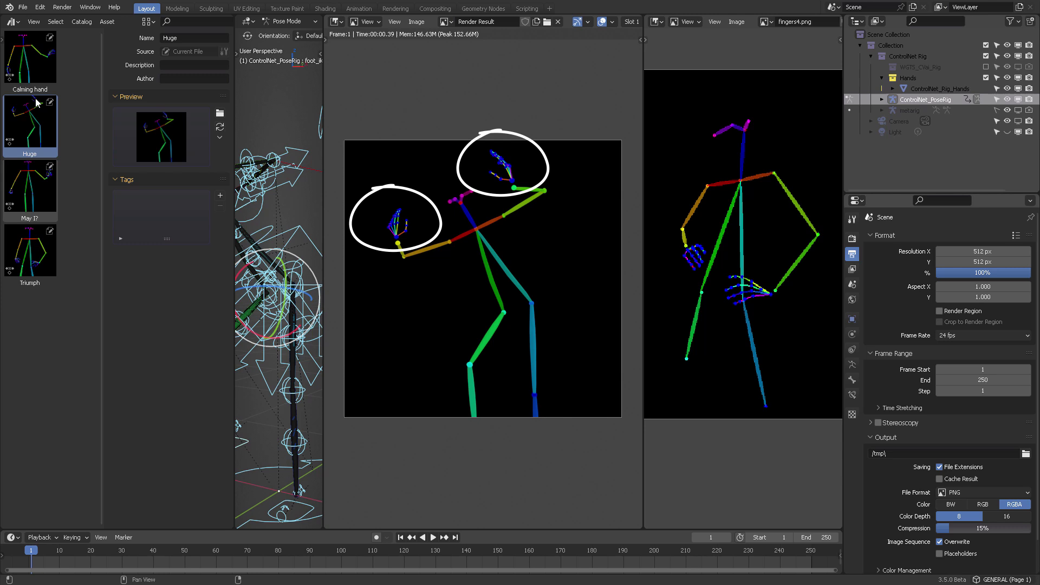
key("n")
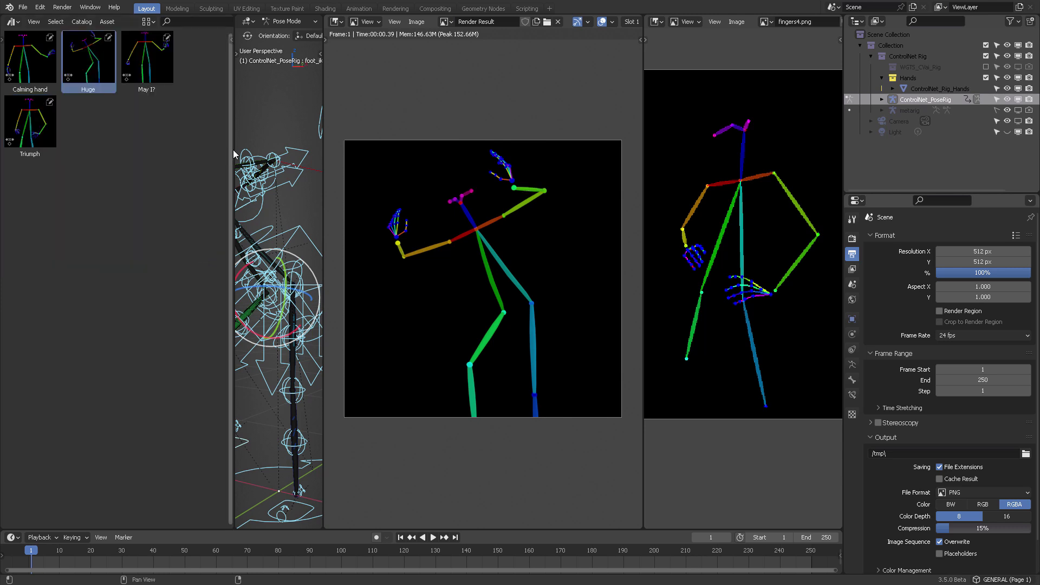
left_click_drag(235, 149, 81, 150)
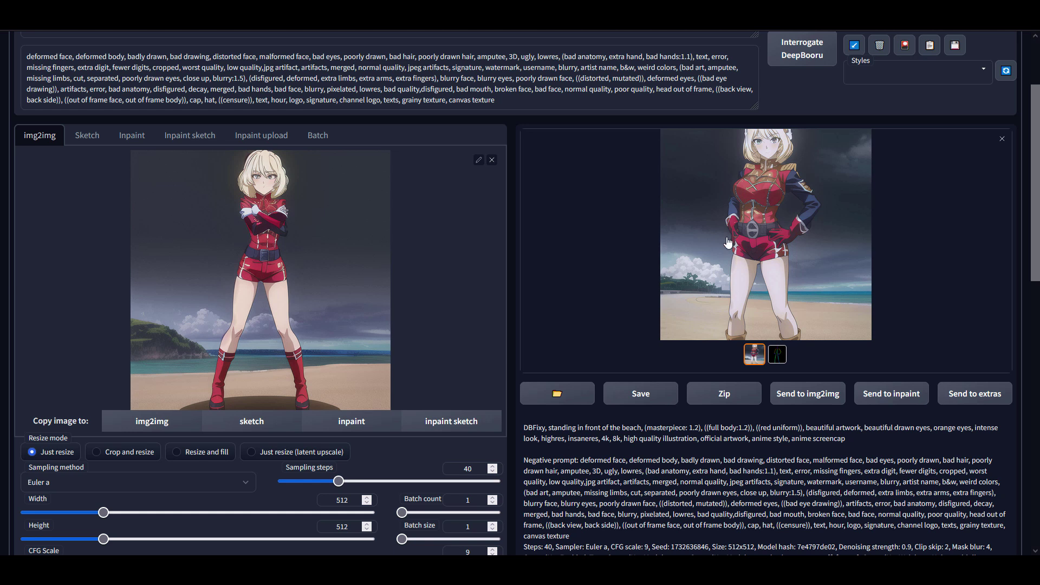
scroll(728, 242, "down", 3)
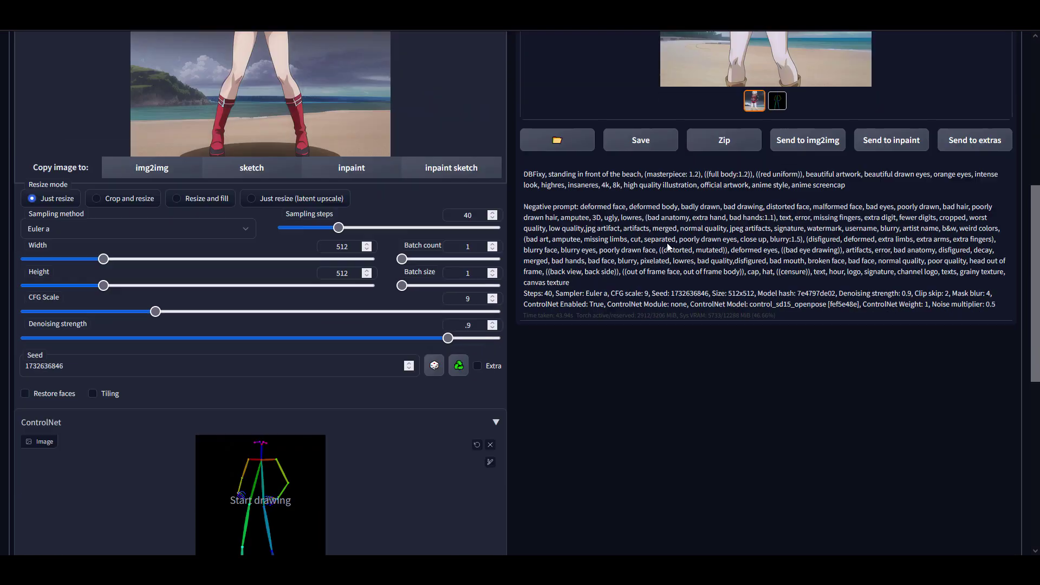
scroll(666, 243, "down", 1)
scroll(315, 309, "down", 1)
scroll(326, 365, "down", 1)
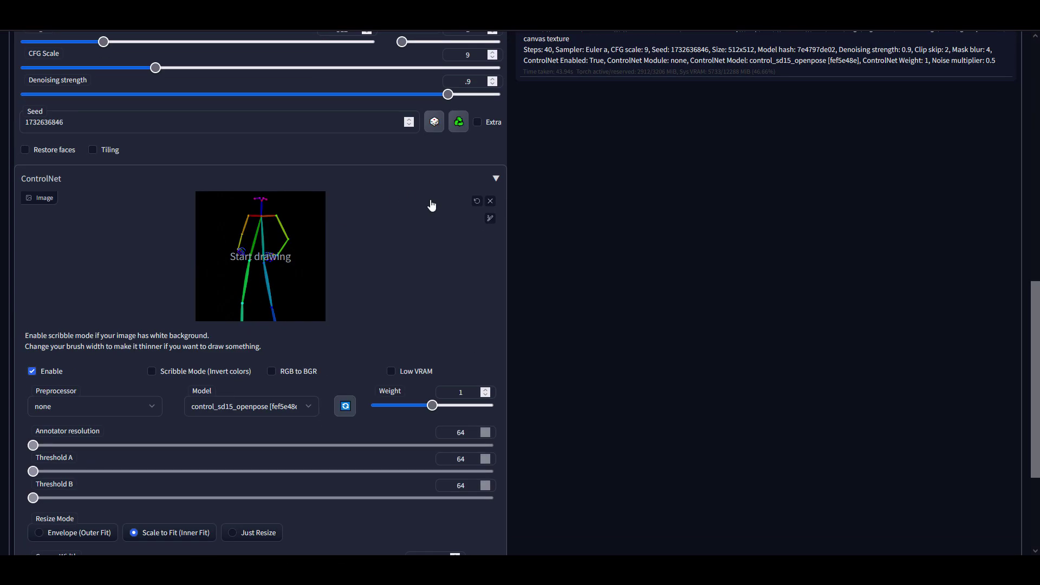
Replace the ControlNet pose image with Huge.png.
left_click(490, 200)
left_click(266, 266)
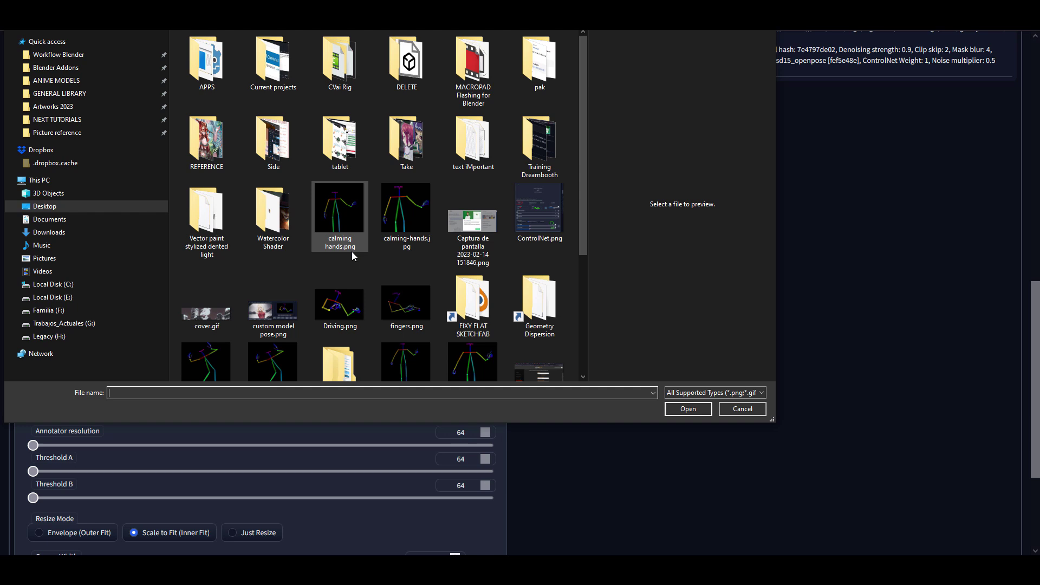
scroll(404, 268, "down", 2)
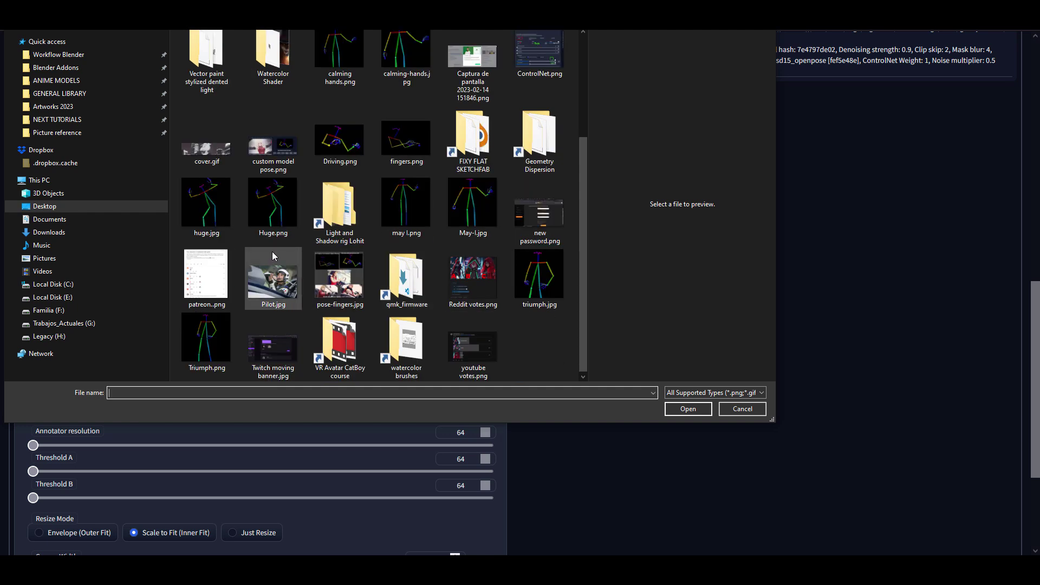
left_click(278, 209)
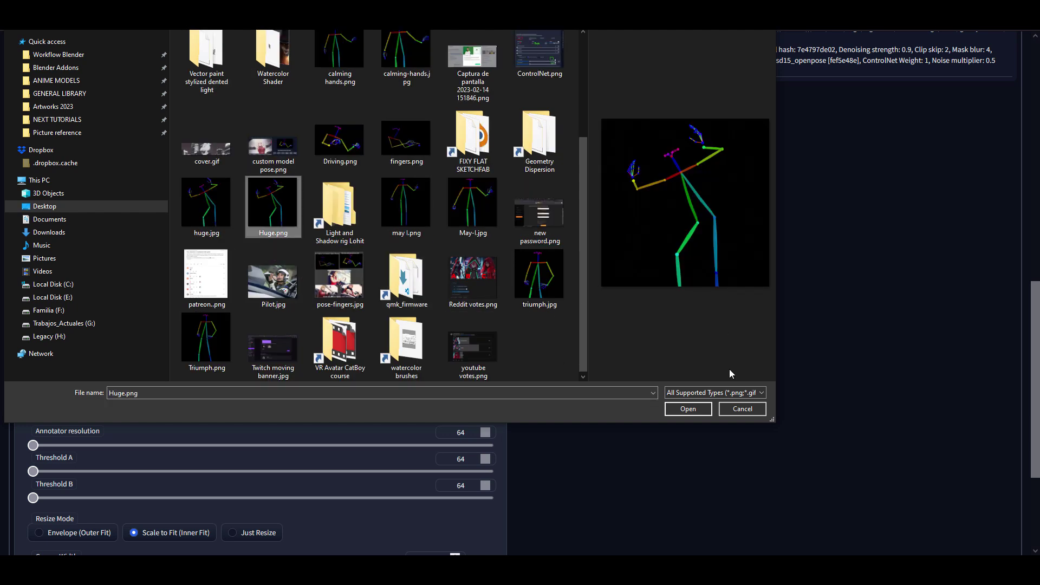
left_click(689, 408)
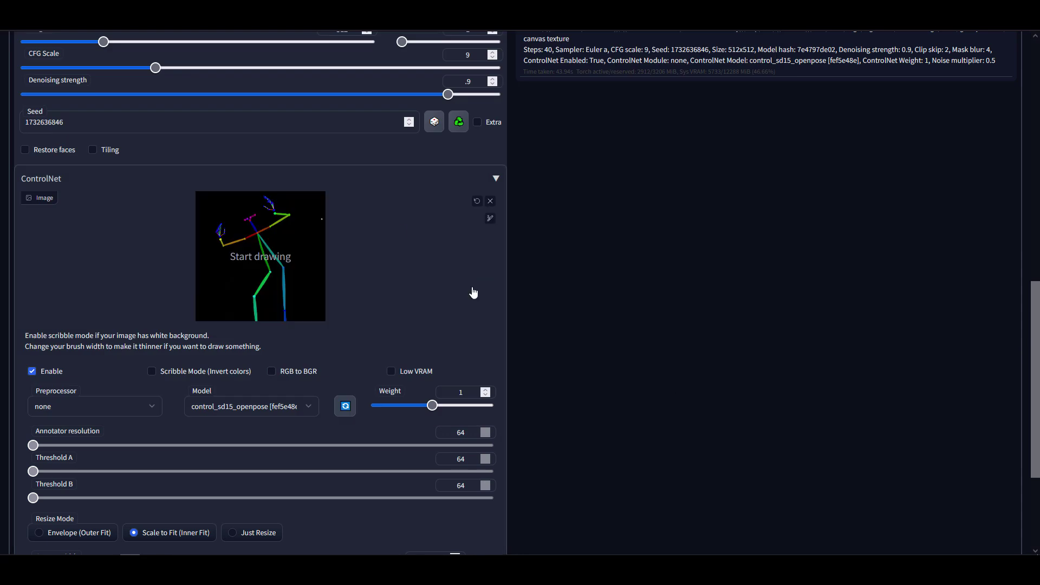
scroll(306, 321, "down", 2)
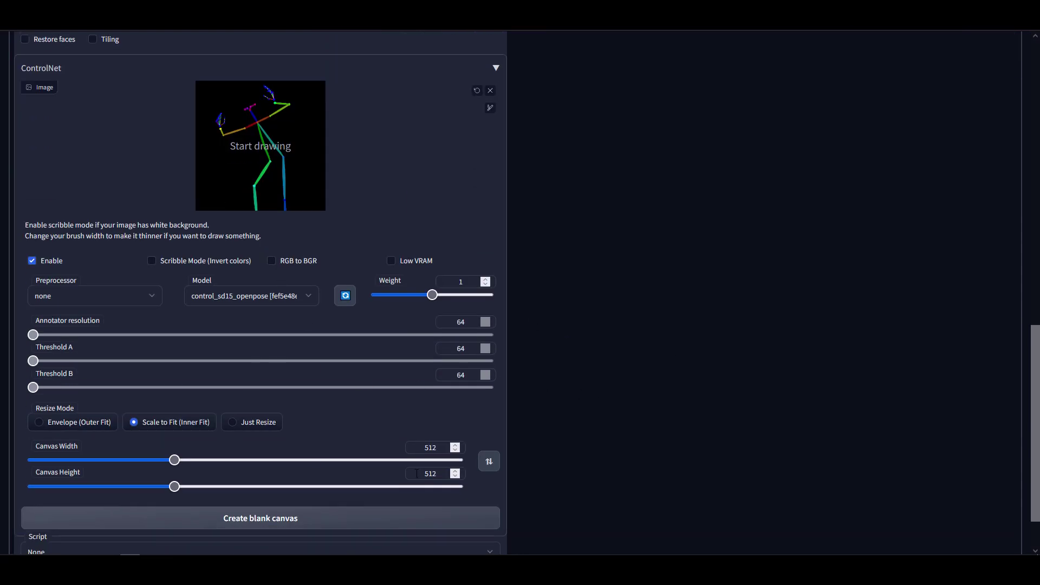
scroll(589, 382, "up", 3)
scroll(586, 375, "up", 1)
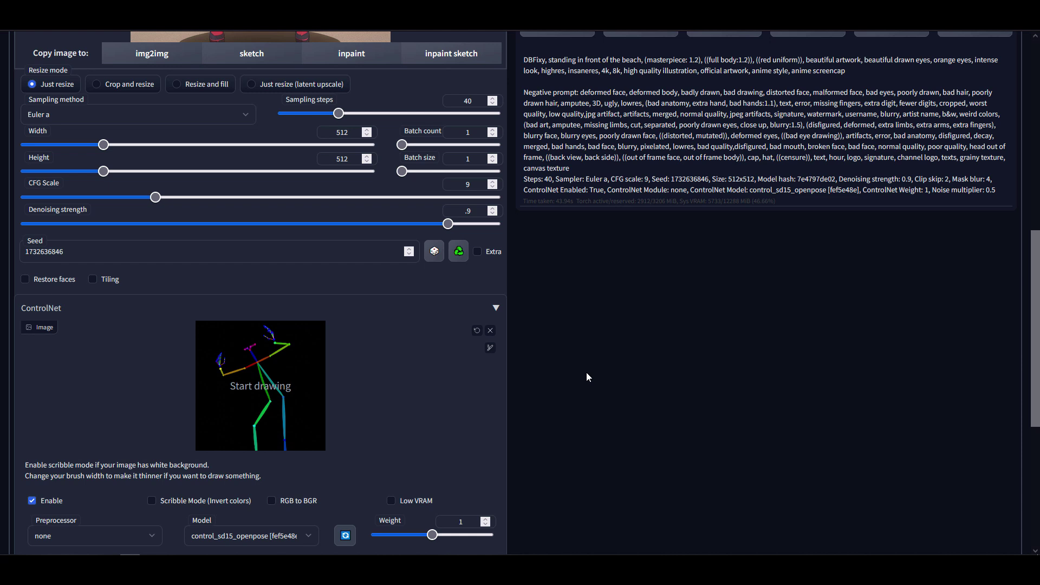
scroll(586, 373, "up", 3)
scroll(331, 298, "up", 1)
scroll(403, 240, "up", 2)
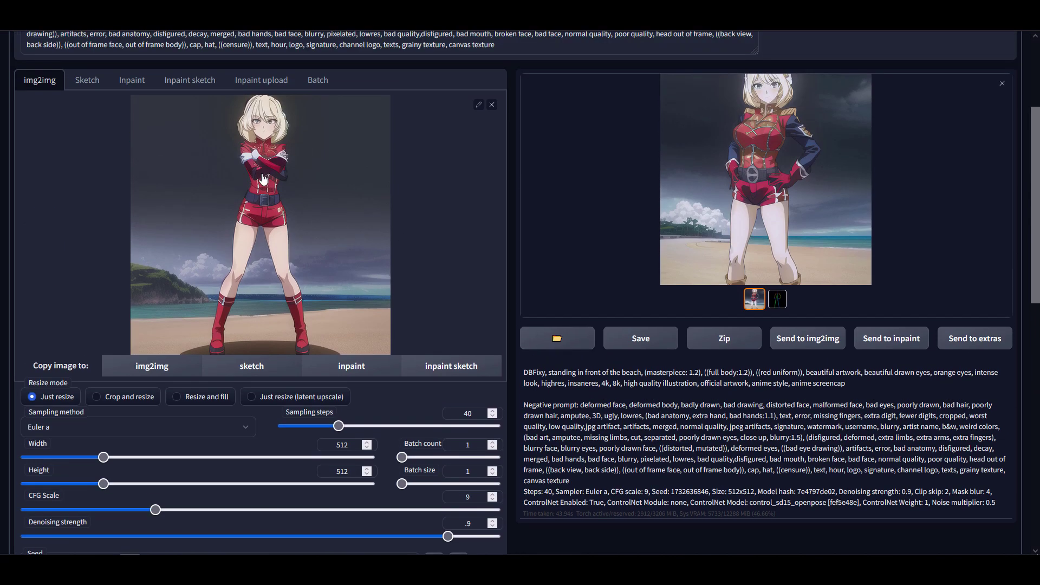
scroll(530, 203, "up", 1)
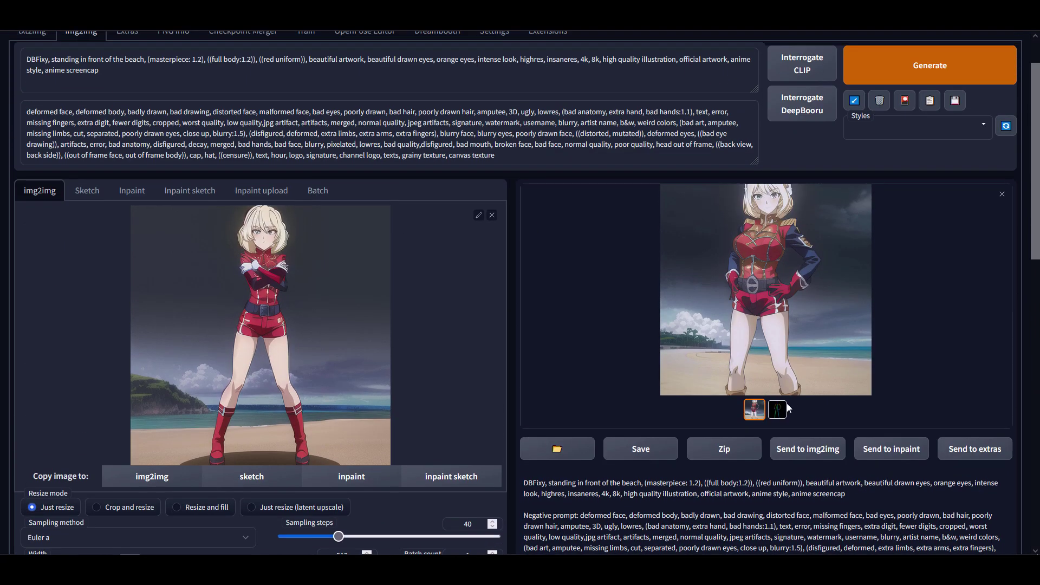
Generate a new image from the Huge pose and view it full size.
left_click(921, 75)
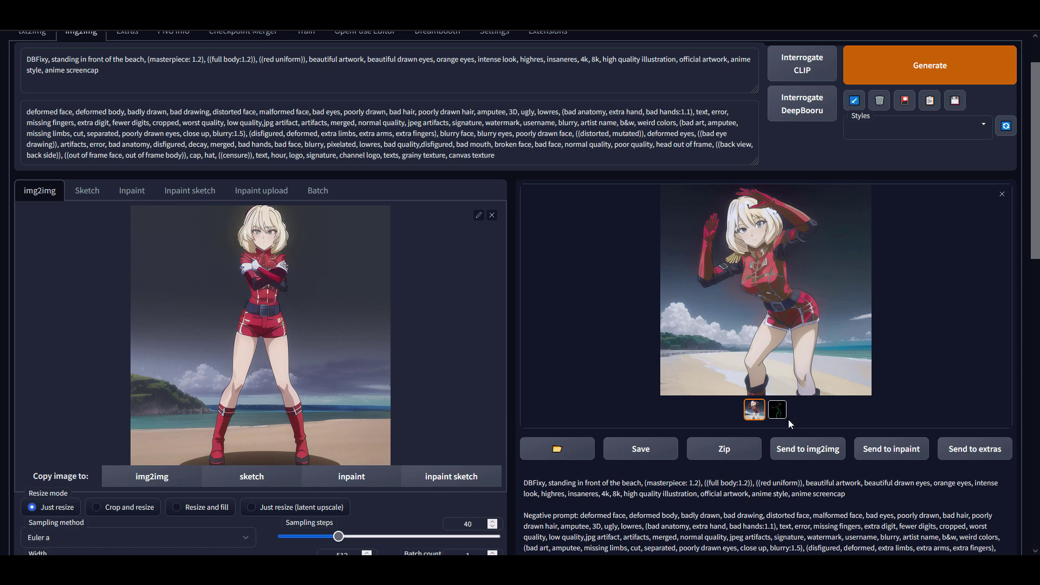
left_click(778, 411)
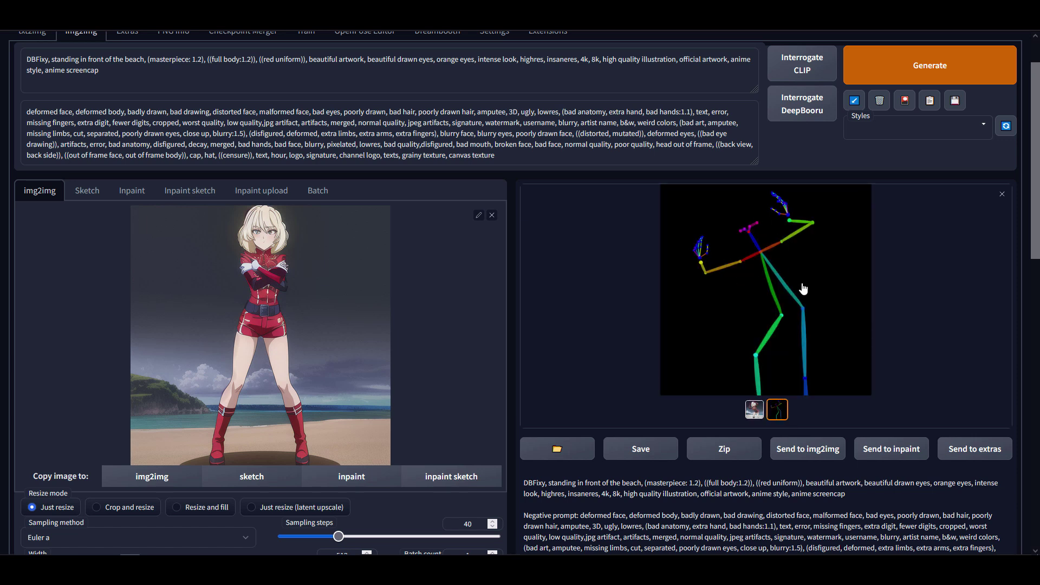
left_click(756, 409)
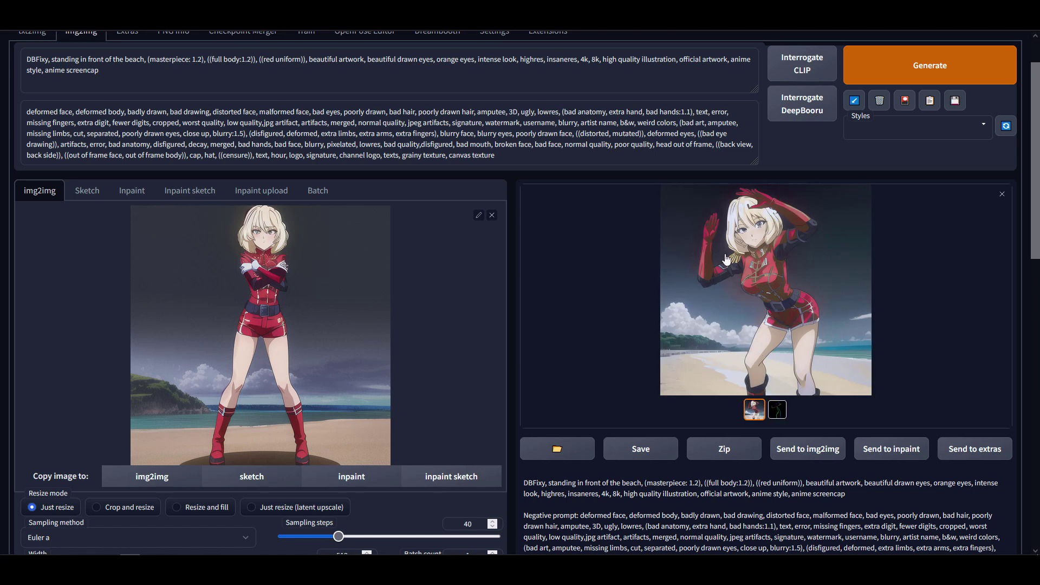
left_click(772, 252)
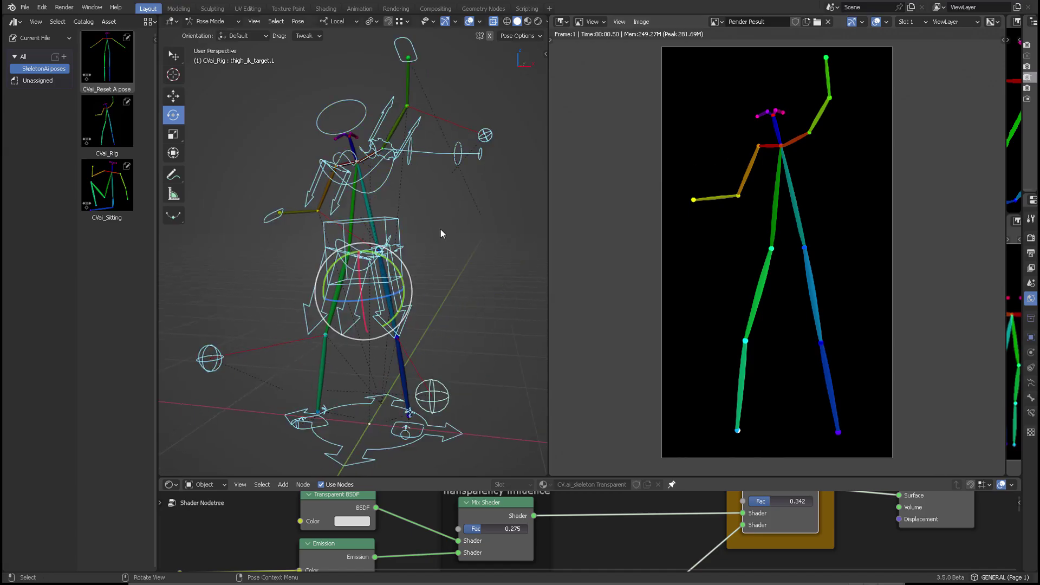
Move the left hand IK control and the torso to test the rig.
left_click(407, 56)
key("g")
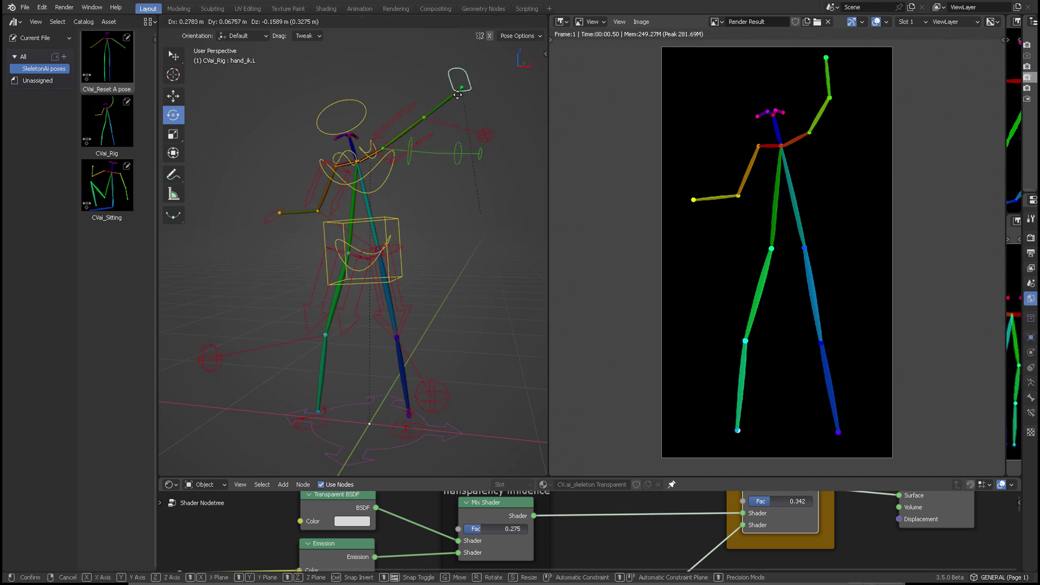
left_click(429, 118)
left_click(362, 244)
key("g")
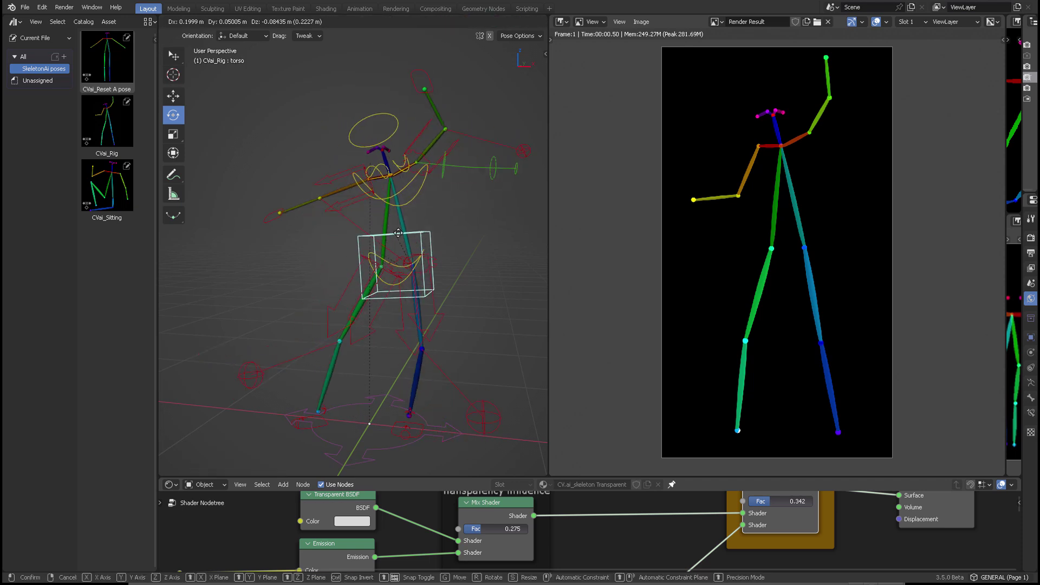
left_click(391, 229)
Apply the CVai_Rig, CVai_Sitting and CVai_Reset A pose assets, ending in the A-pose.
double_click(107, 59)
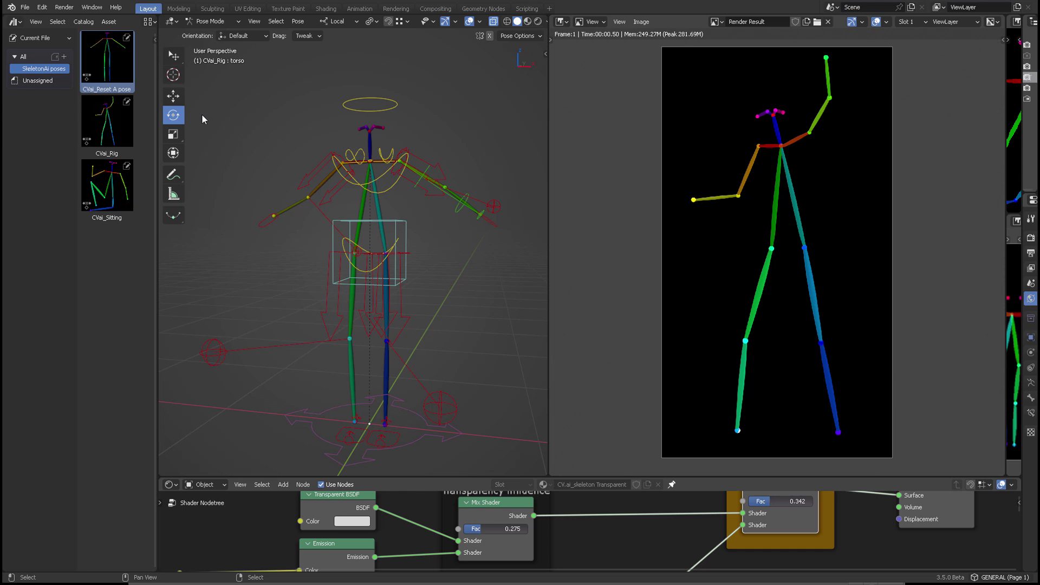
double_click(118, 124)
double_click(131, 191)
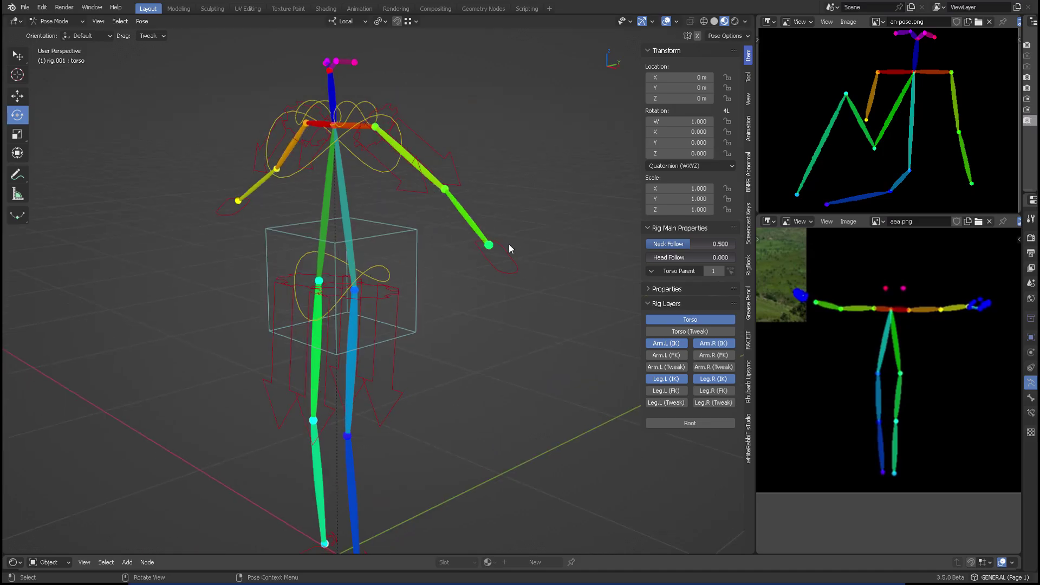
Move hand_ik.L, reset it with Alt+G, and set the left arm IK-FK to 1.000.
left_click(509, 243)
key("g")
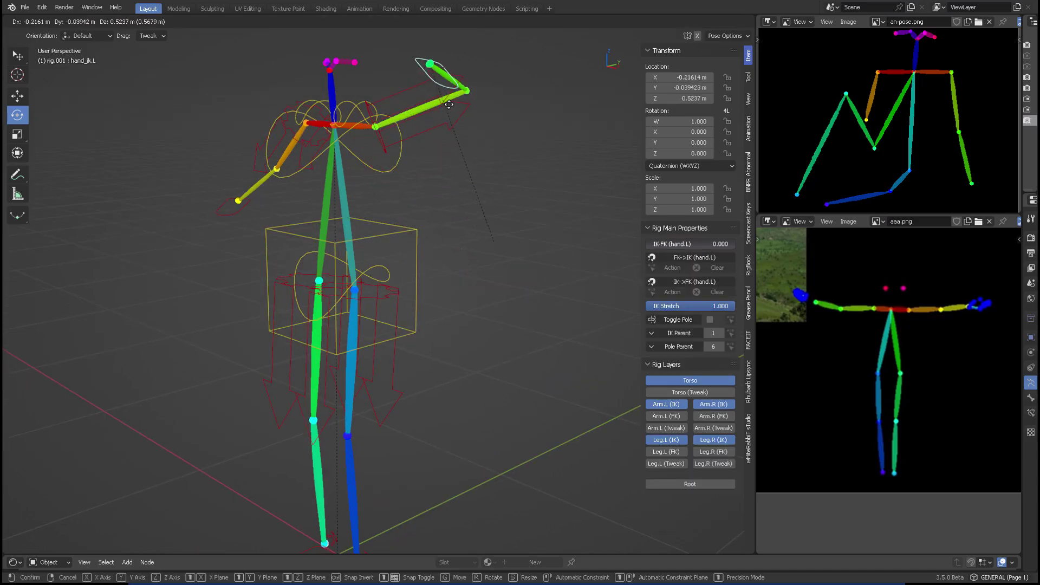
left_click(468, 241)
key("alt+g")
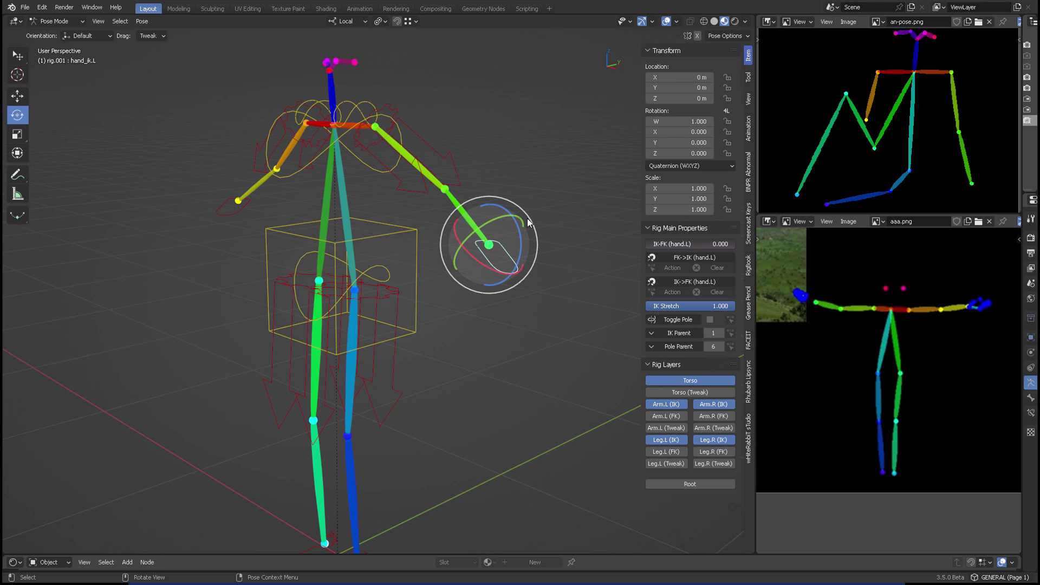
middle_click_drag(527, 219, 537, 220)
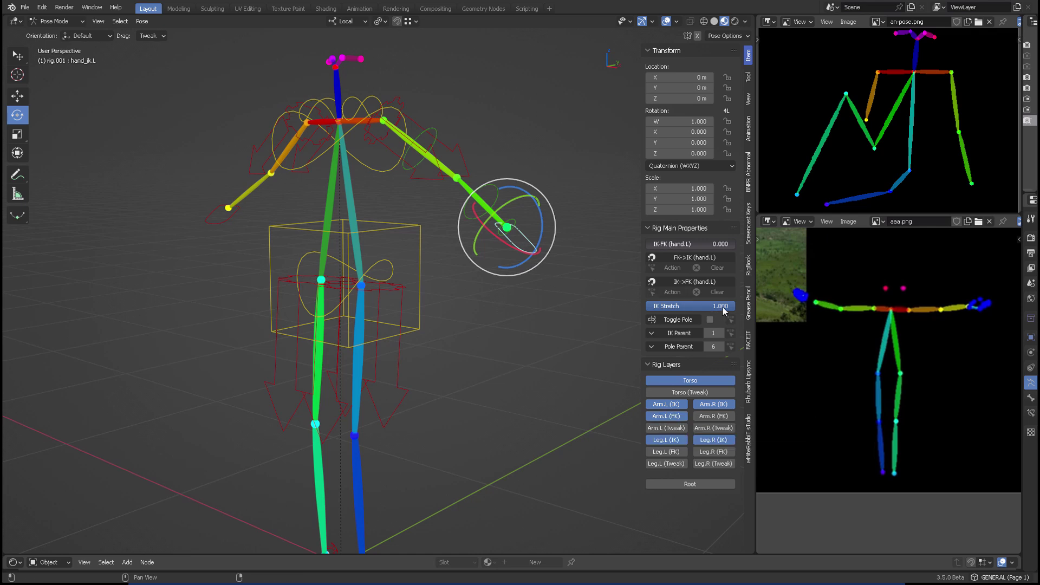
left_click_drag(669, 243, 736, 244)
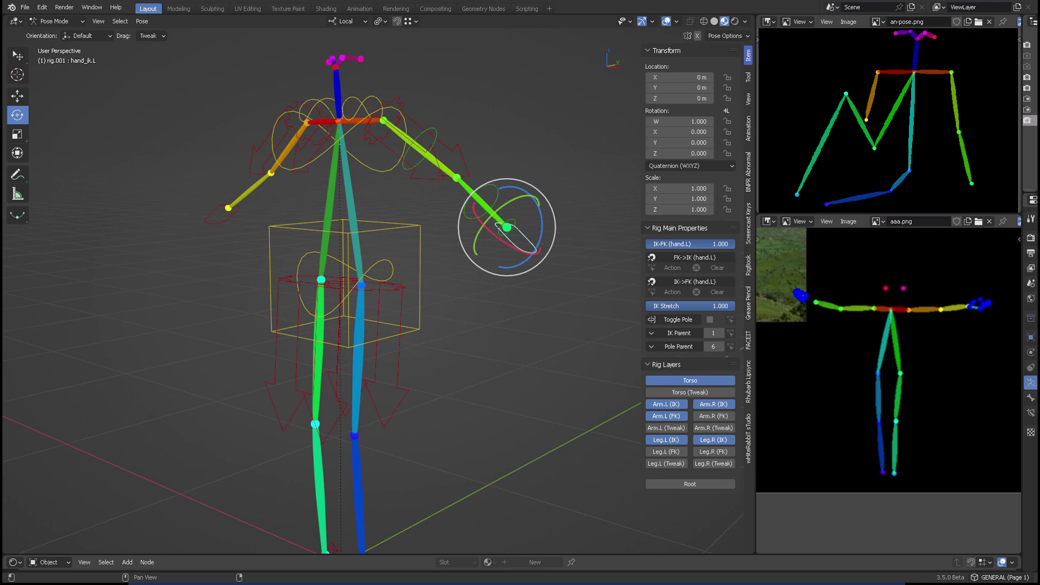
Hide the Arm.L IK controls and bend the left forearm and upper arm FK bones.
left_click(675, 404)
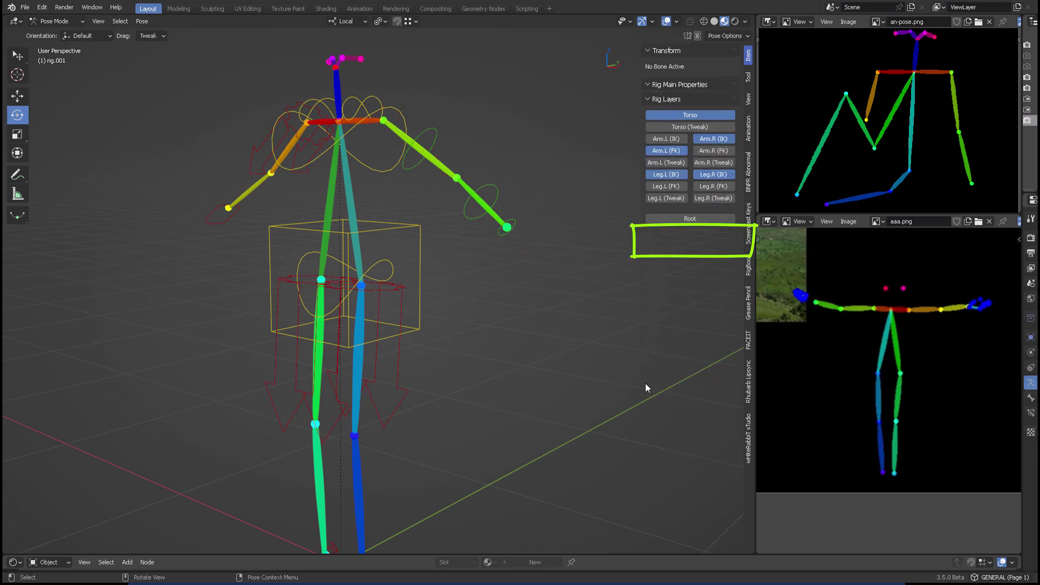
left_click(495, 187)
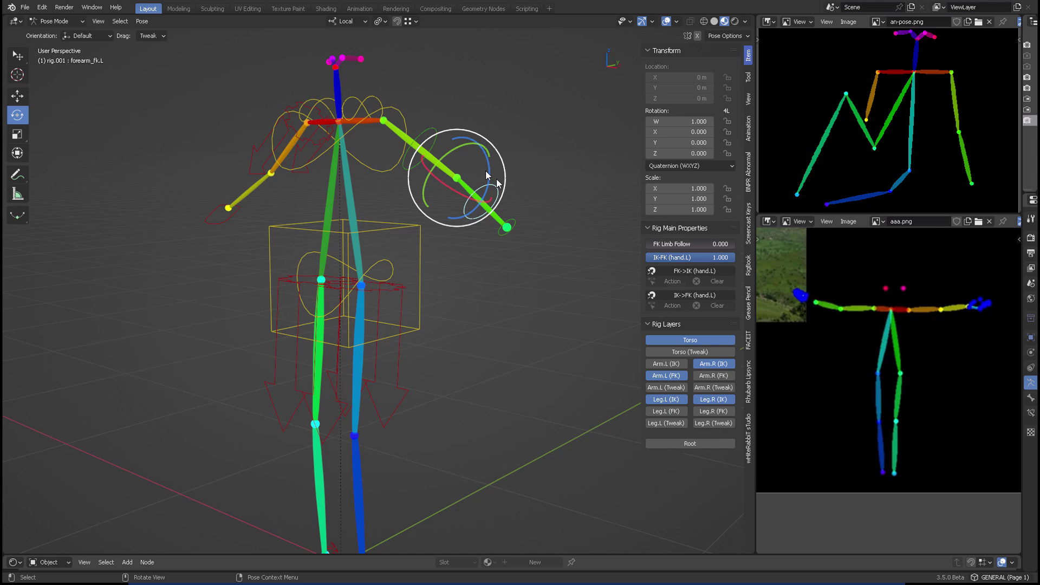
left_click_drag(457, 199, 431, 184)
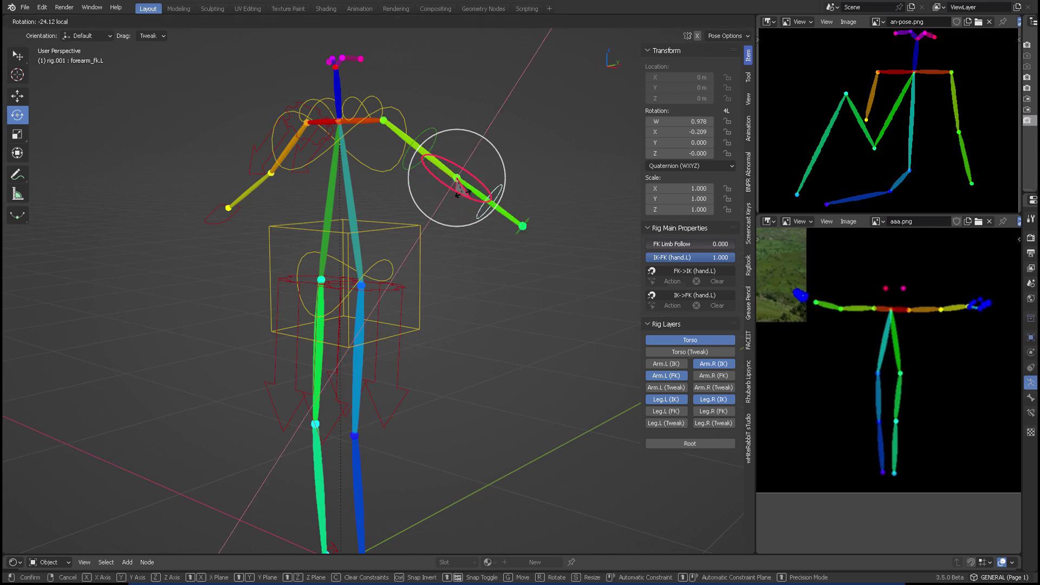
left_click(432, 184)
middle_click_drag(509, 173, 403, 154)
left_click(402, 155)
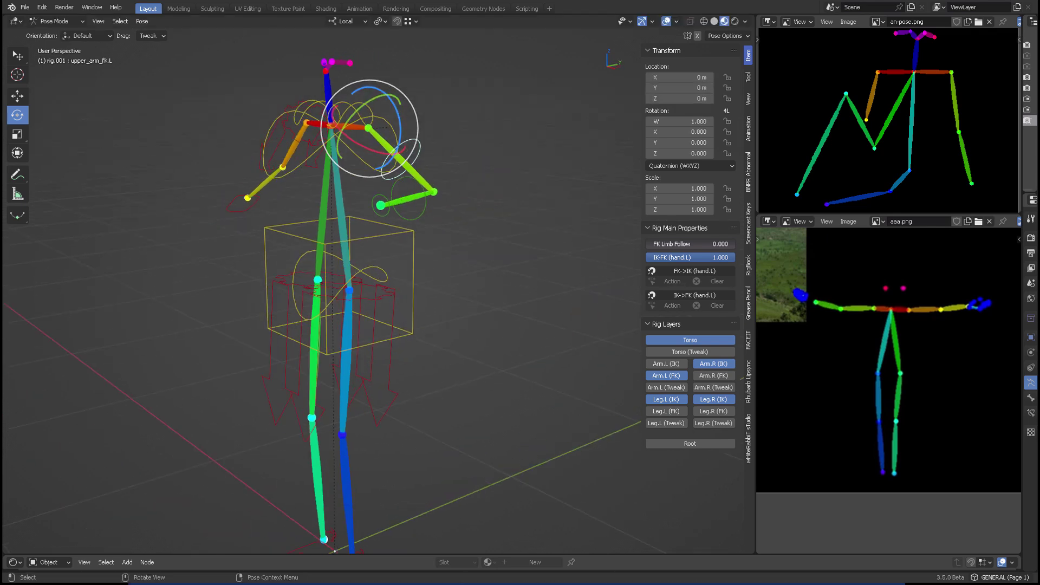
left_click_drag(403, 155, 413, 125)
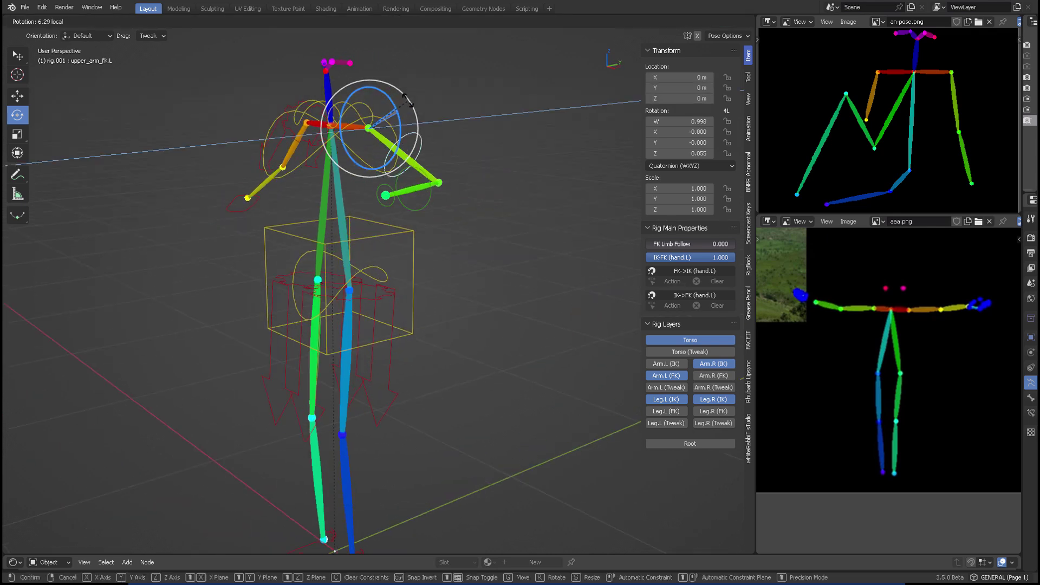
left_click(423, 130)
middle_click_drag(423, 130, 511, 179)
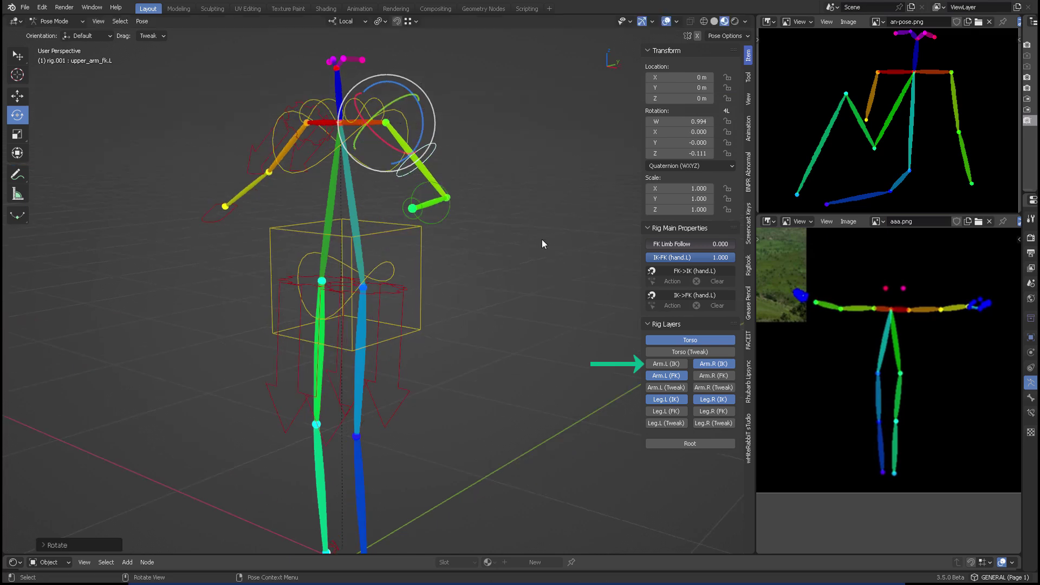
Set the left arm IK-FK back to 0, snap FK to IK, and cancel a hand move.
left_click(436, 221)
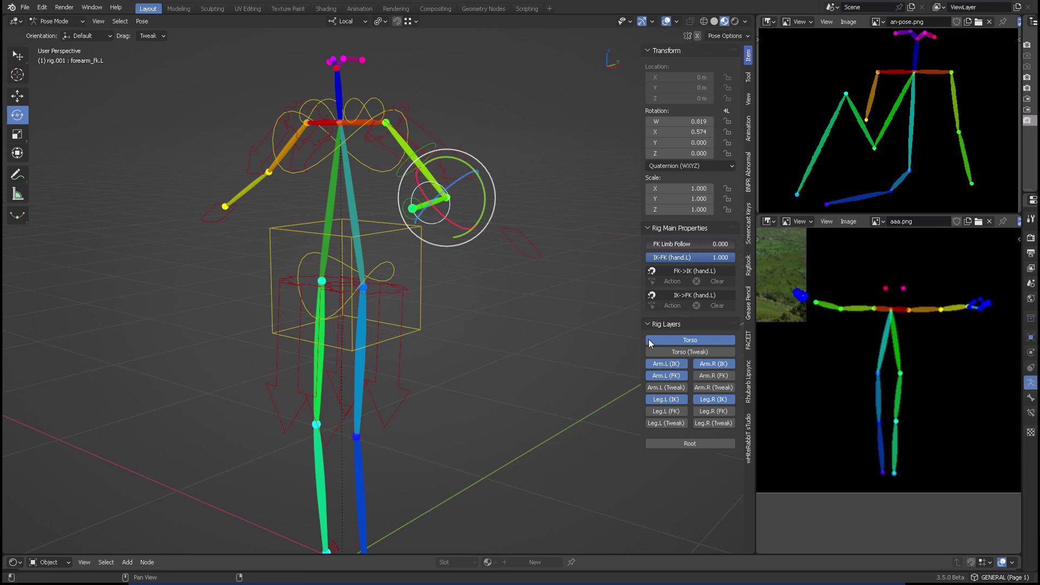
left_click(503, 246)
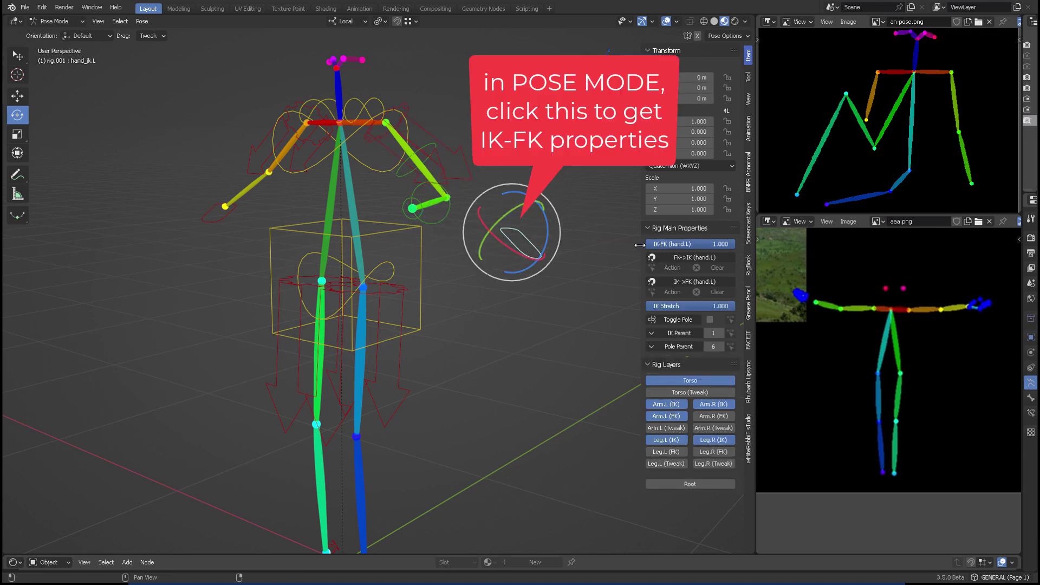
left_click_drag(705, 248, 647, 247)
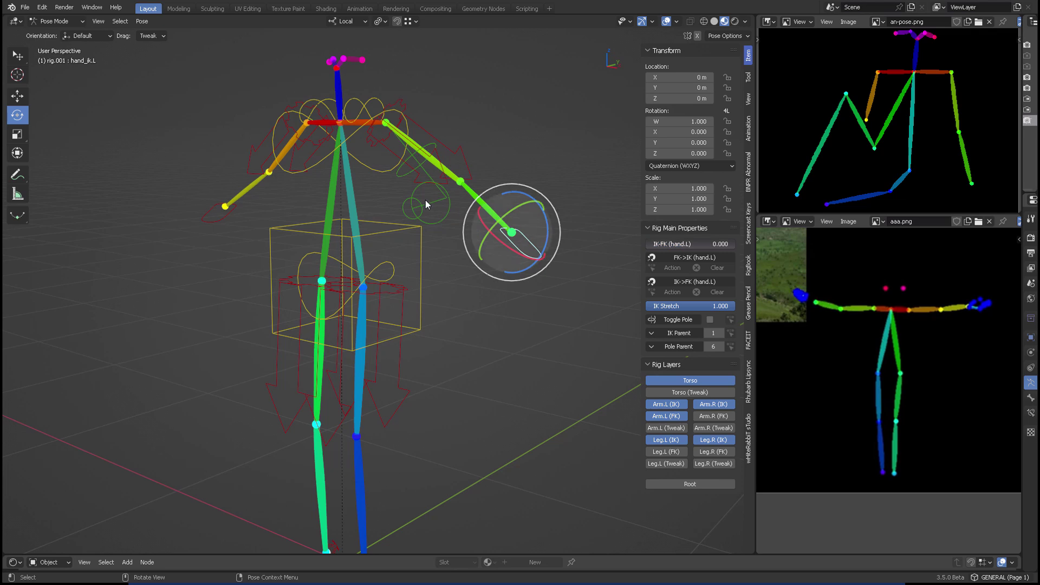
left_click(686, 258)
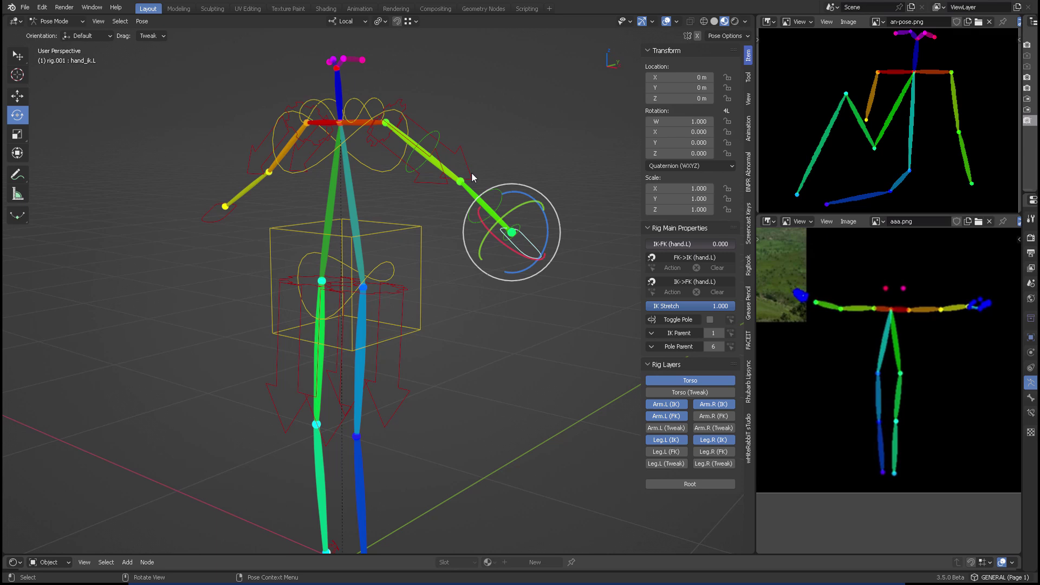
left_click(519, 119)
left_click(511, 233)
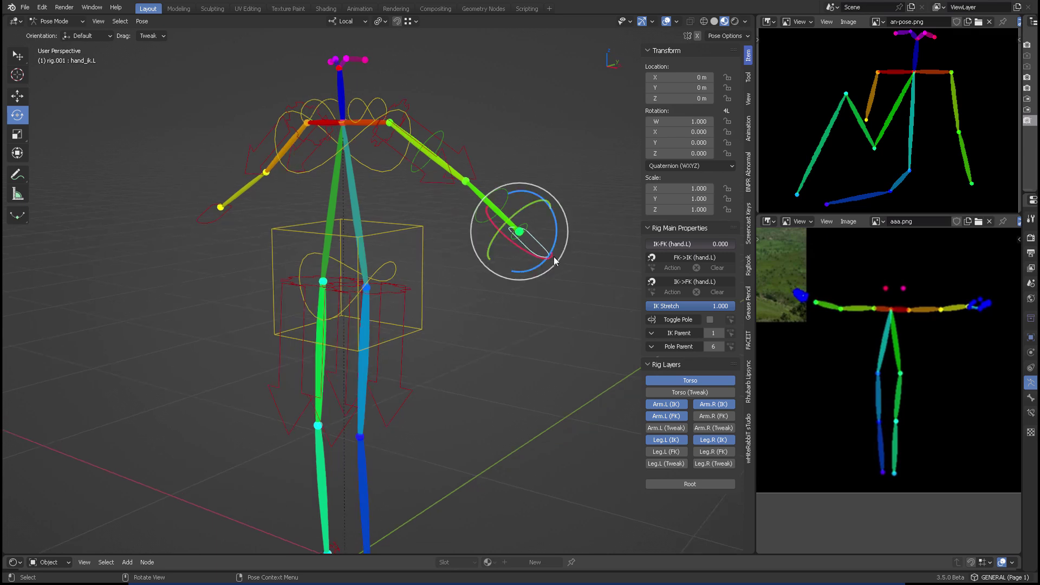
key("g")
key("Escape")
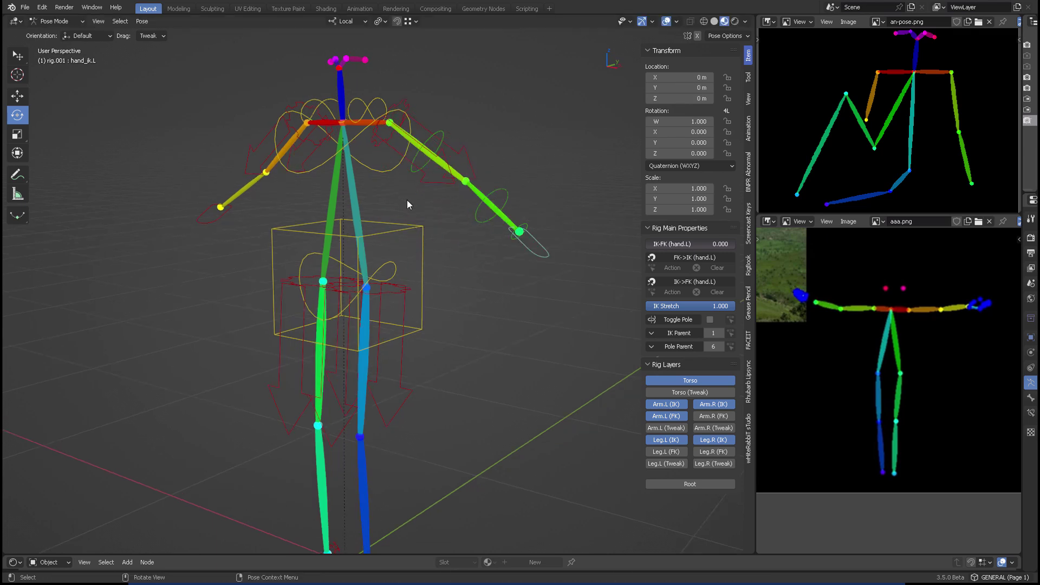
Try and cancel chest and torso rotations, then grab the torso to lower it.
mouse_move(407, 200)
middle_mouse_down()
mouse_move(452, 193)
mouse_move(388, 232)
middle_mouse_up()
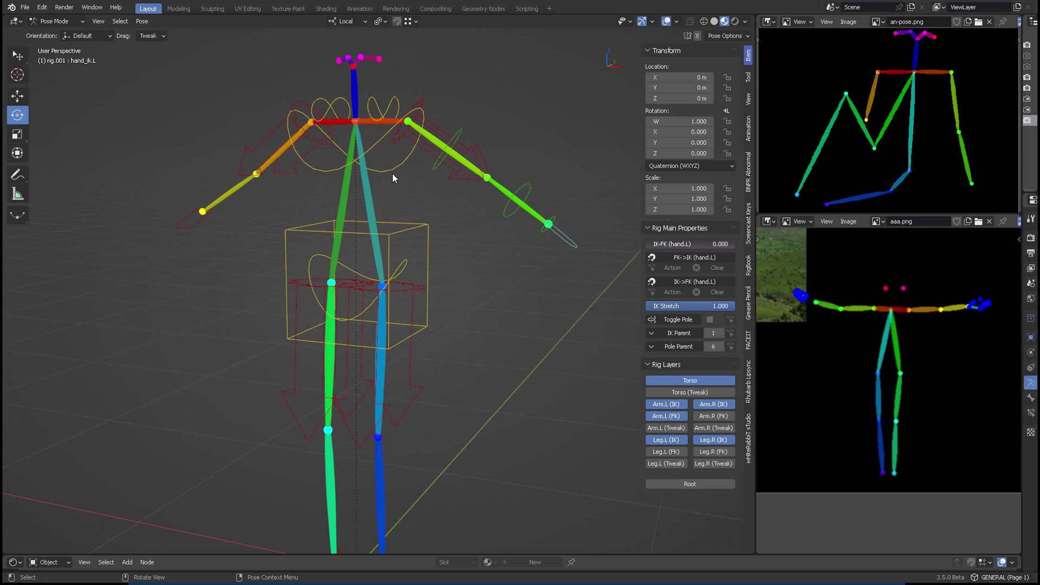
left_click(377, 175)
left_click_drag(381, 192, 392, 204)
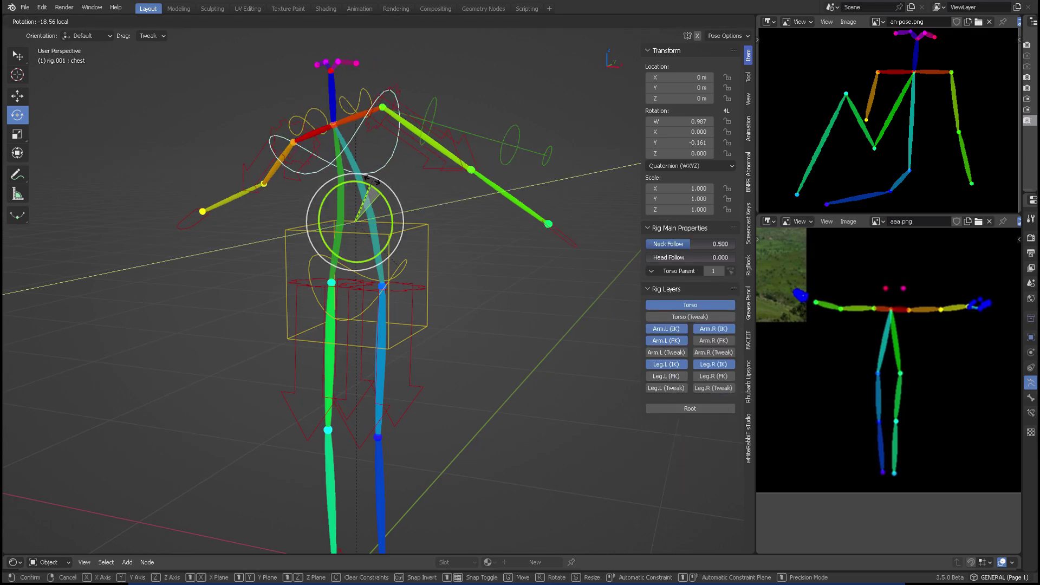
right_click(393, 204)
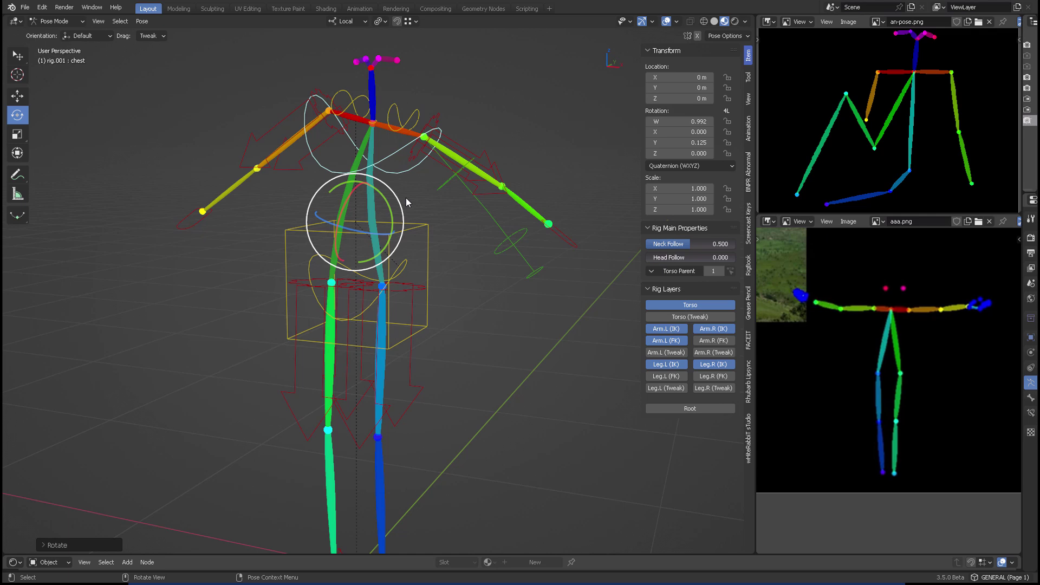
left_click(404, 232)
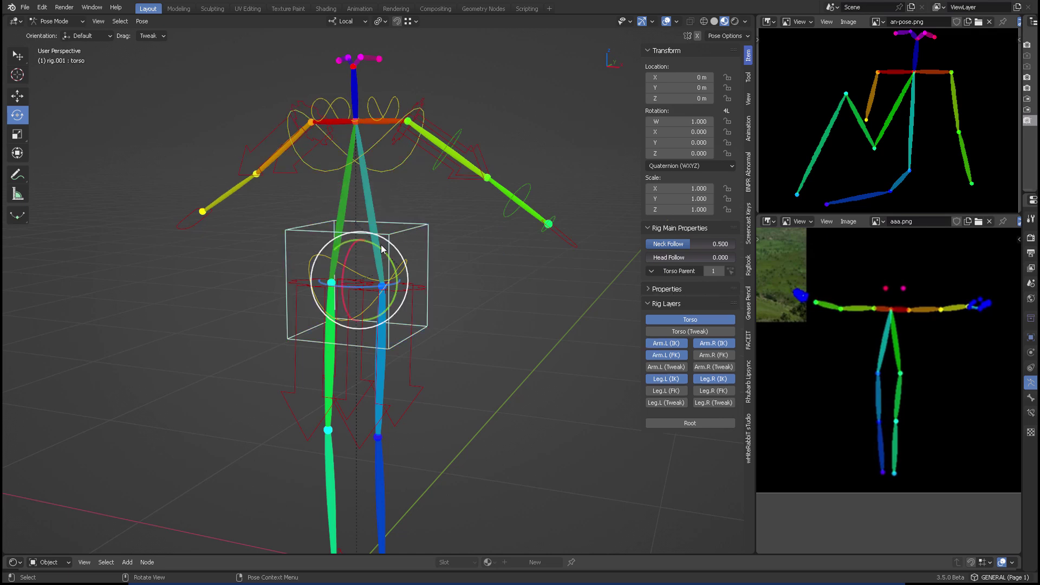
left_click_drag(381, 245, 386, 250)
right_click(374, 267)
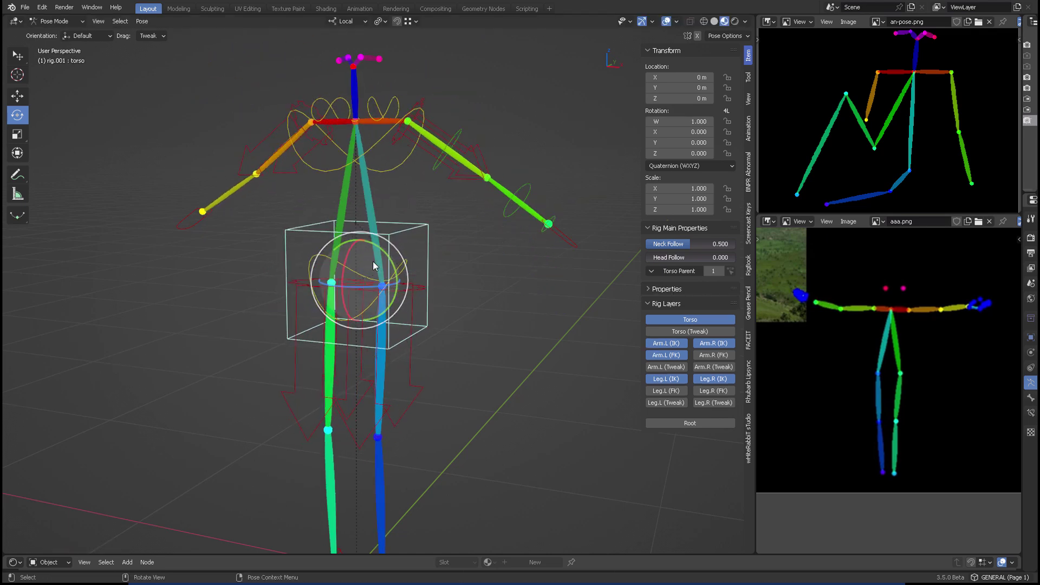
key("g")
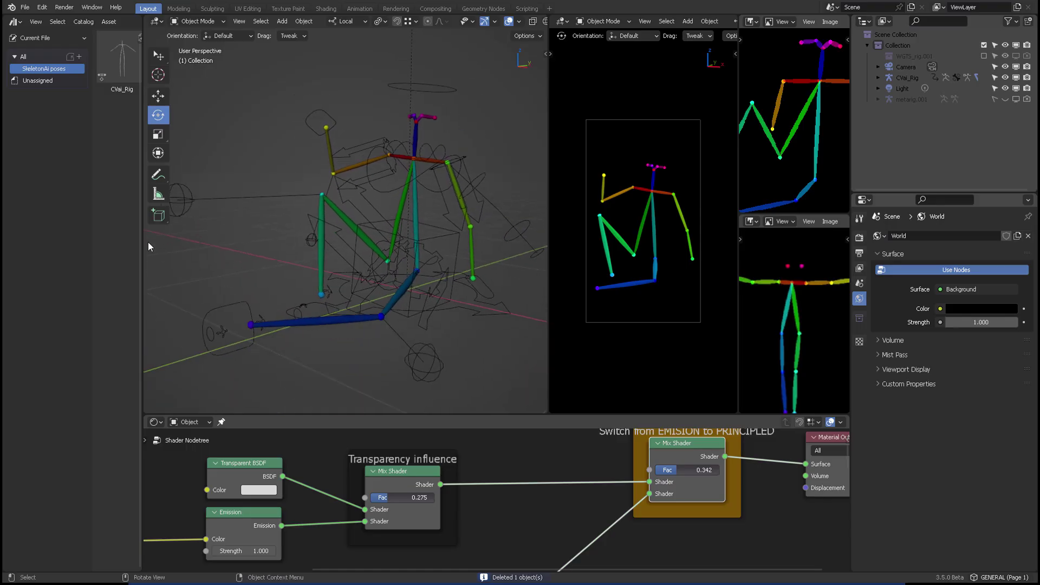
Widen the pose library area and switch the rig into Pose Mode.
left_click_drag(144, 241, 167, 240)
middle_click_drag(167, 240, 414, 141)
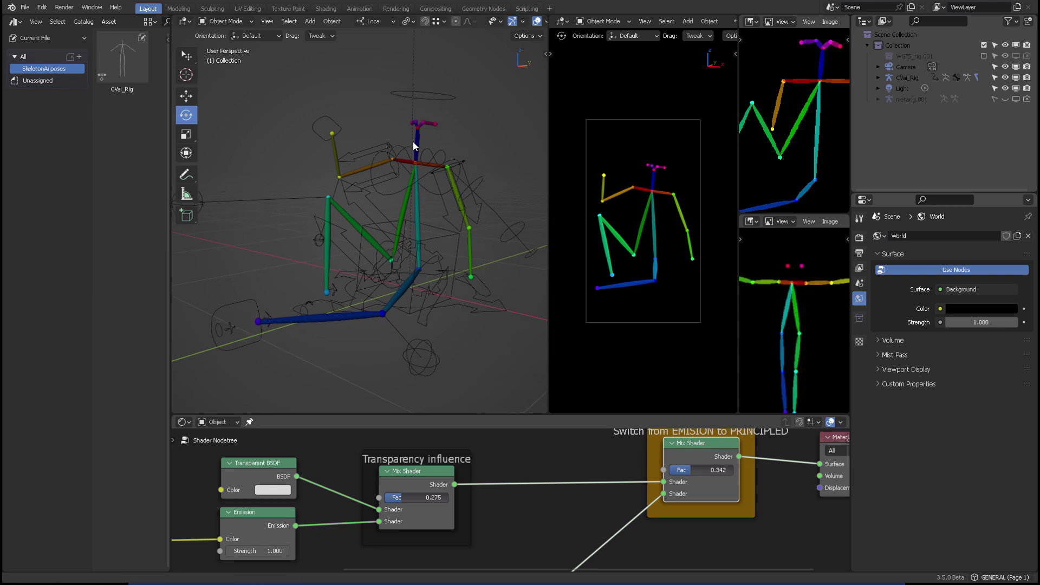
left_click(432, 222)
key("ctrl+Tab")
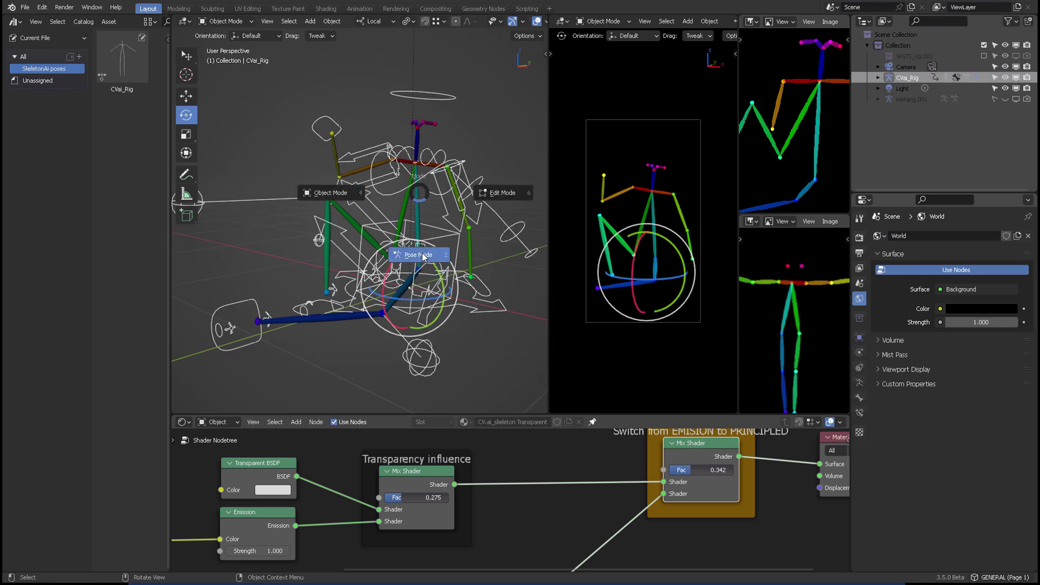
left_click(423, 257)
middle_click_drag(420, 193, 428, 194)
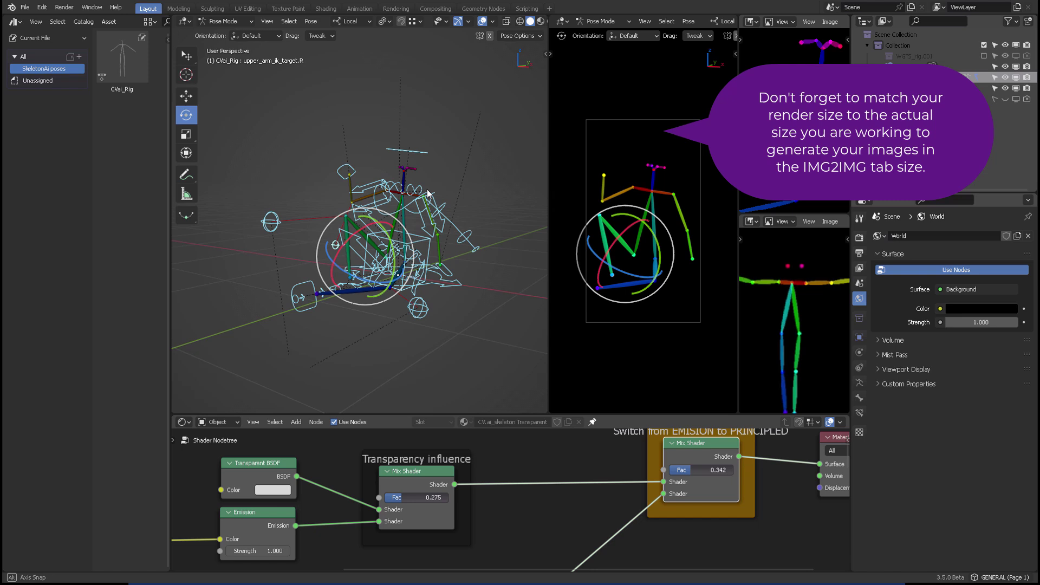
left_click_drag(170, 244, 217, 244)
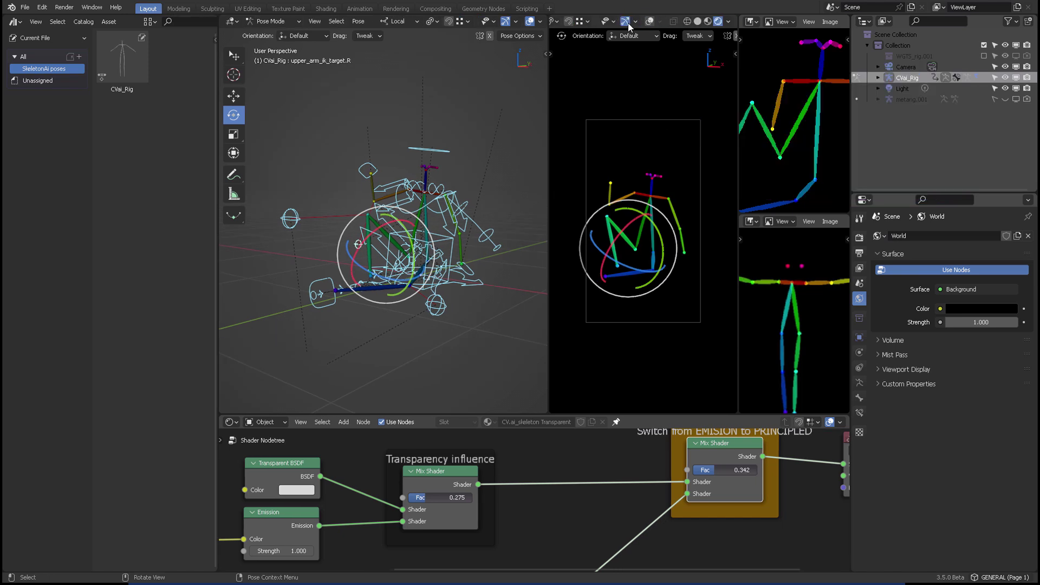
left_click(626, 22)
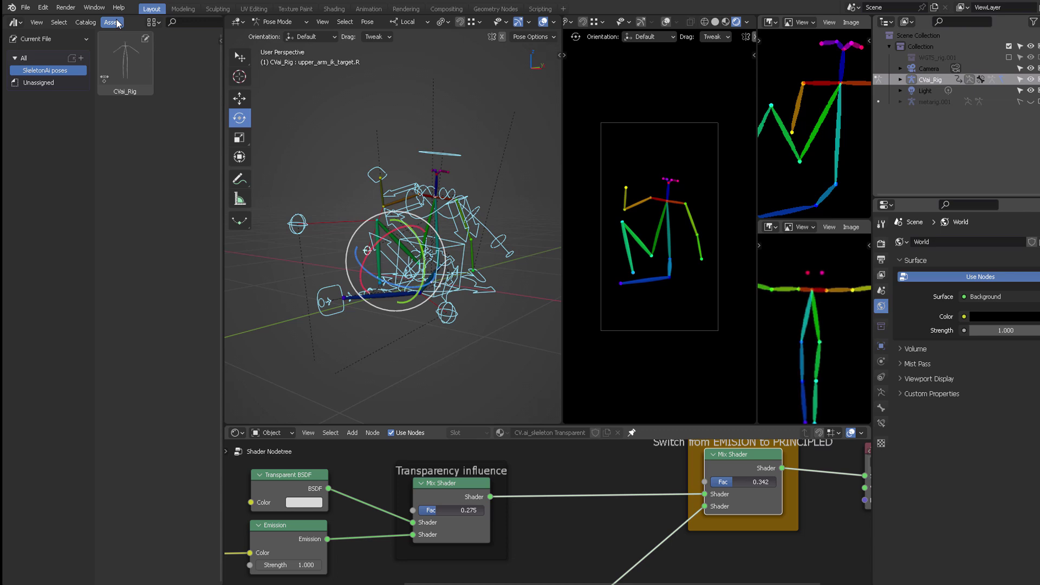
Store the current pose as a new pose asset named CVai_Sitting.
left_click(116, 23)
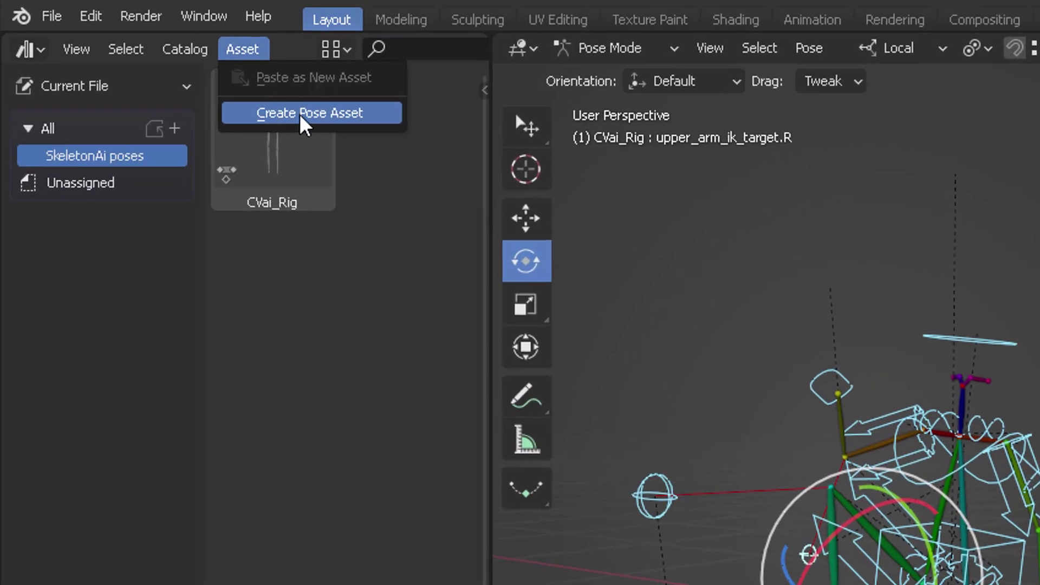
left_click(148, 51)
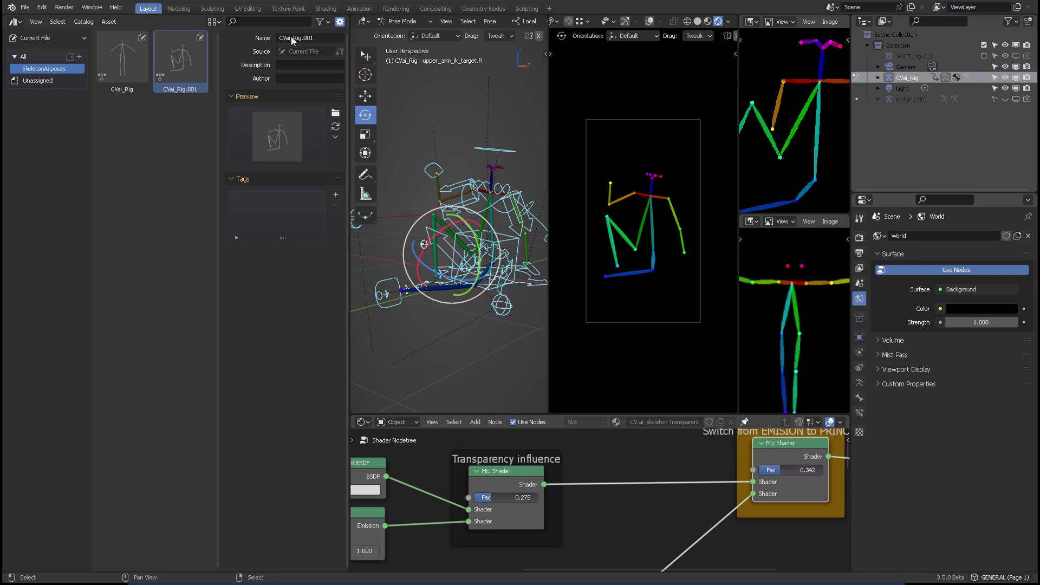
left_click(322, 36)
key("BackSpace")
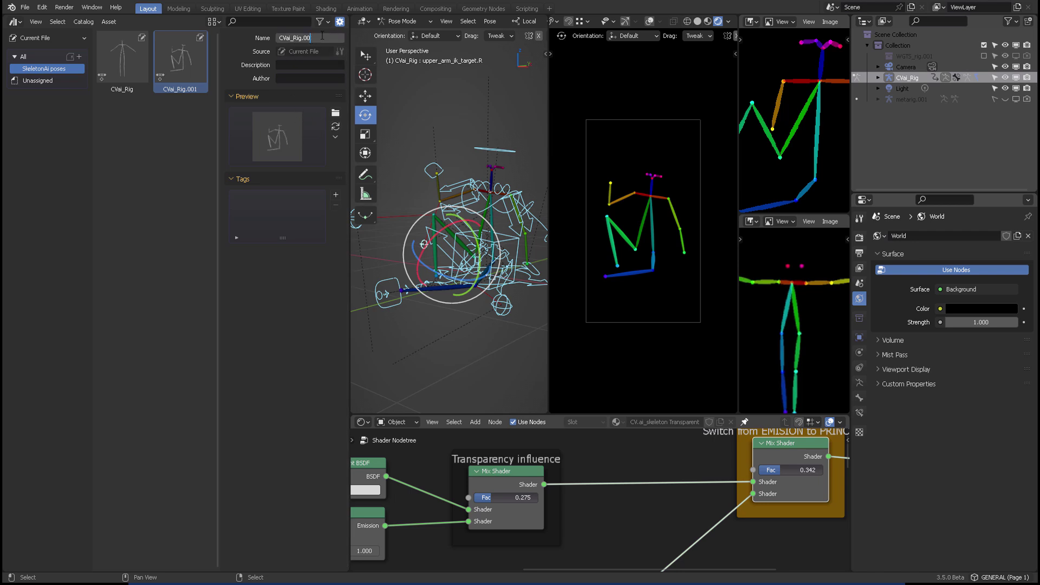
type("Sittin")
key("Return")
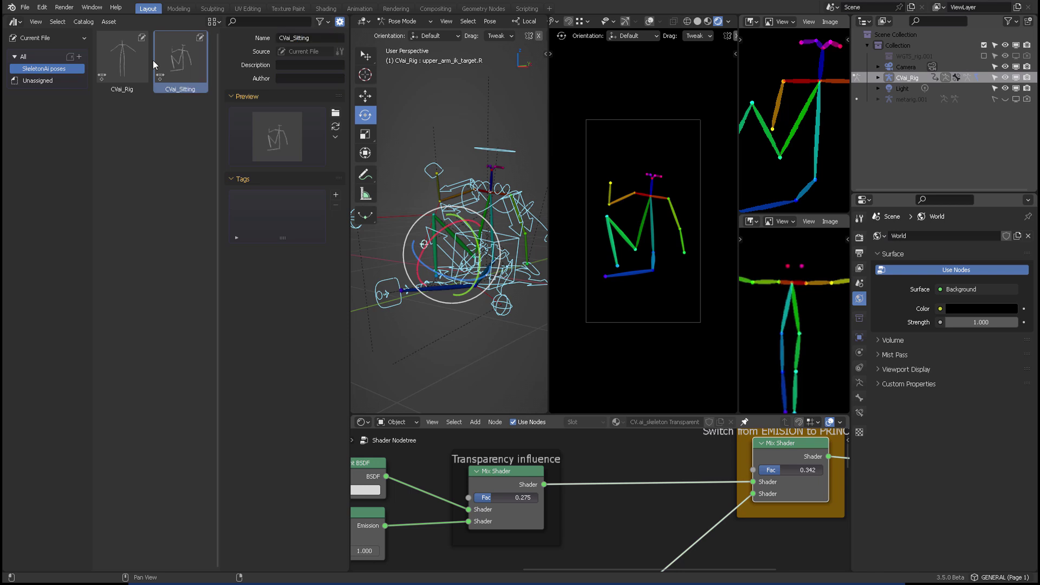
Rename the CVai_Rig pose asset to CVai_Reset A pose.
left_click(122, 61)
type("CVai_Rest A pose")
key("Return")
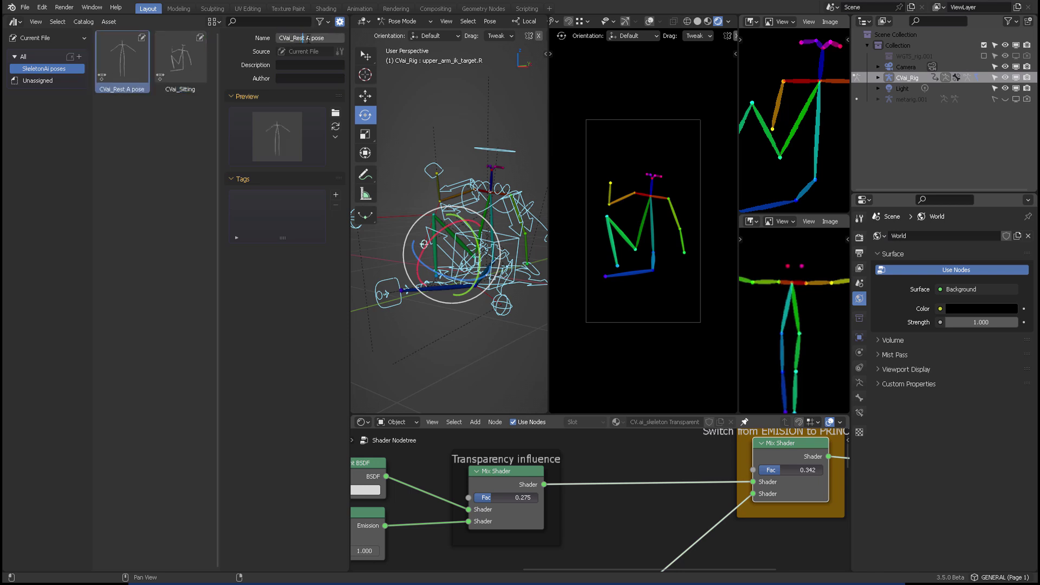
key("Return")
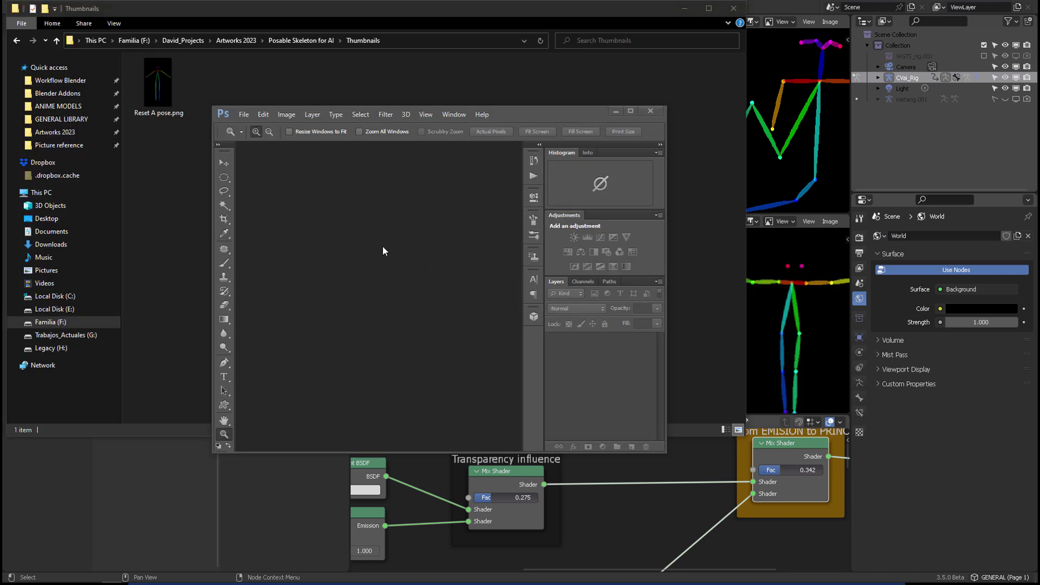
Create a 720×720 document and place the enlarged Reset A pose skeleton on it.
key("ctrl+n")
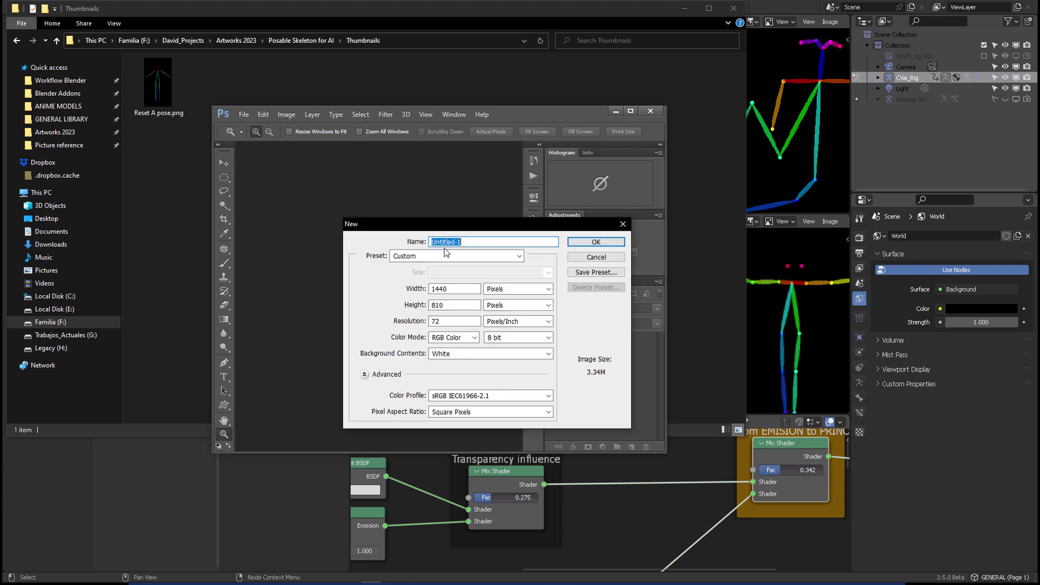
type("720")
key("Tab")
key("Tab")
type("720")
key("Return")
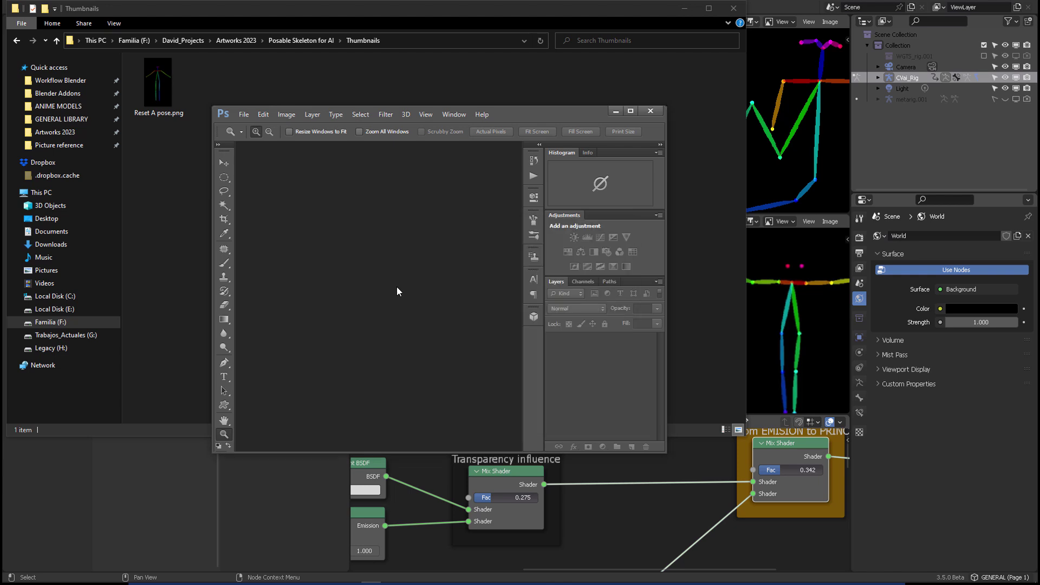
left_click_drag(159, 82, 376, 305)
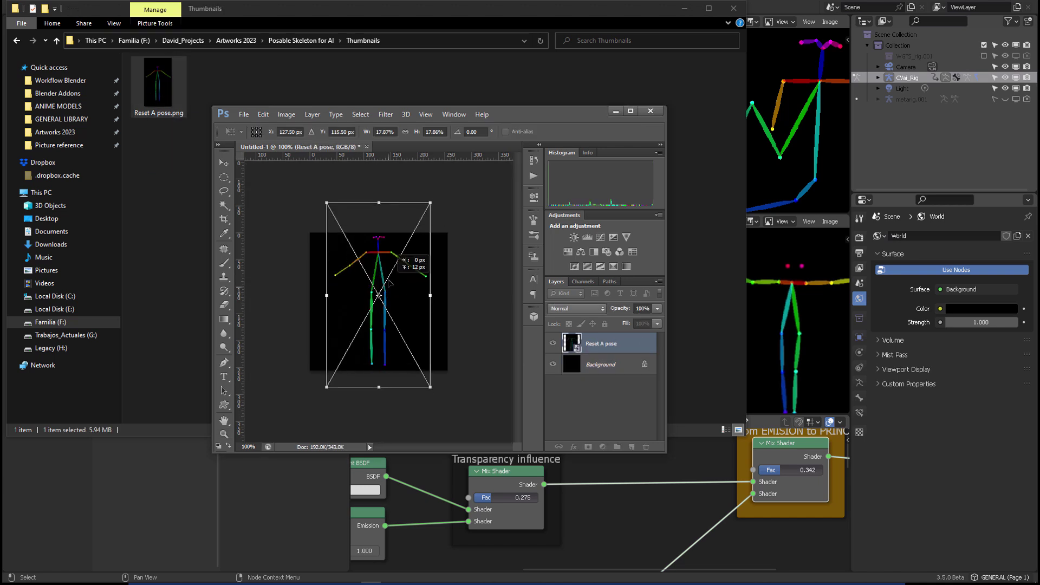
key("Return")
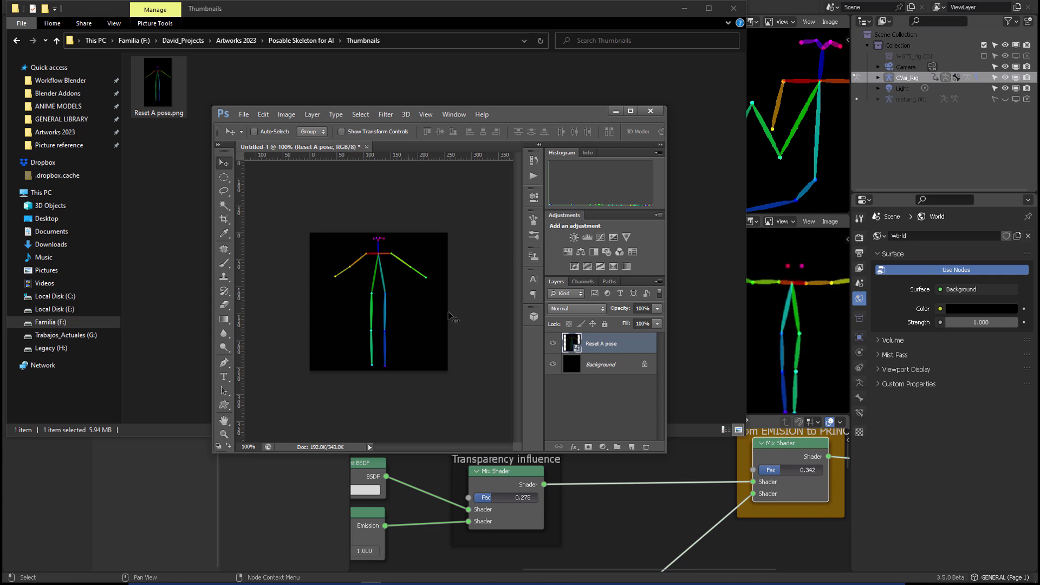
Export a 256×256 Reset-A-pose.png and delete the old Reset A pose.png.
key("ctrl+alt+shift+s")
key("ctrl+v")
left_click(757, 423)
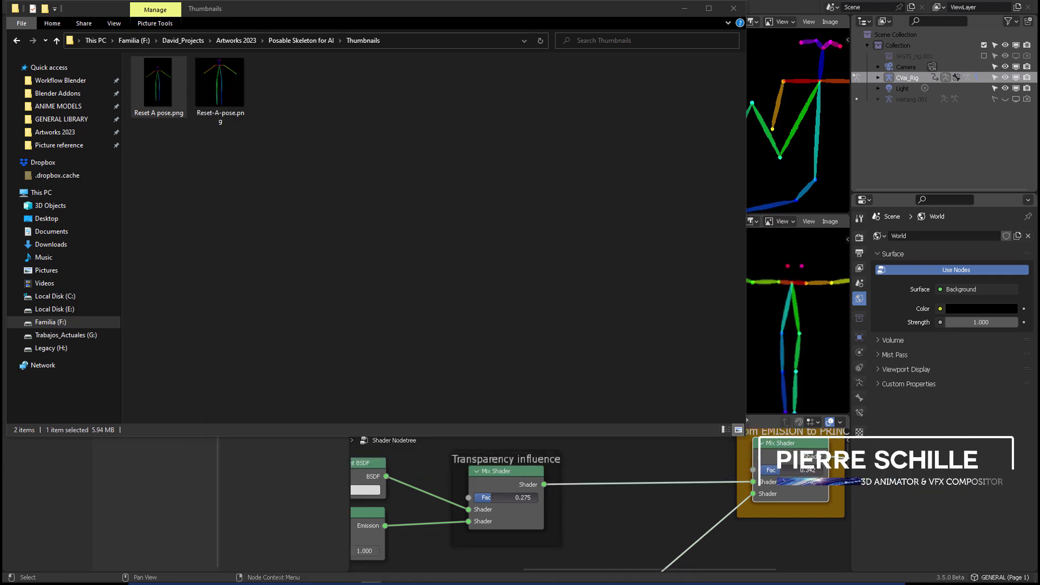
key("Delete")
key("alt+Return")
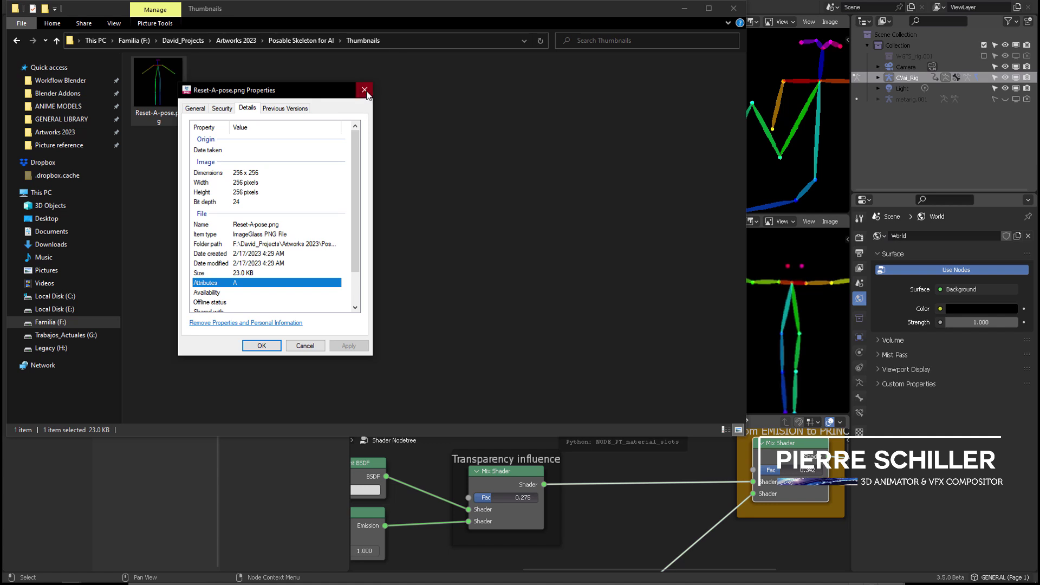
left_click(365, 91)
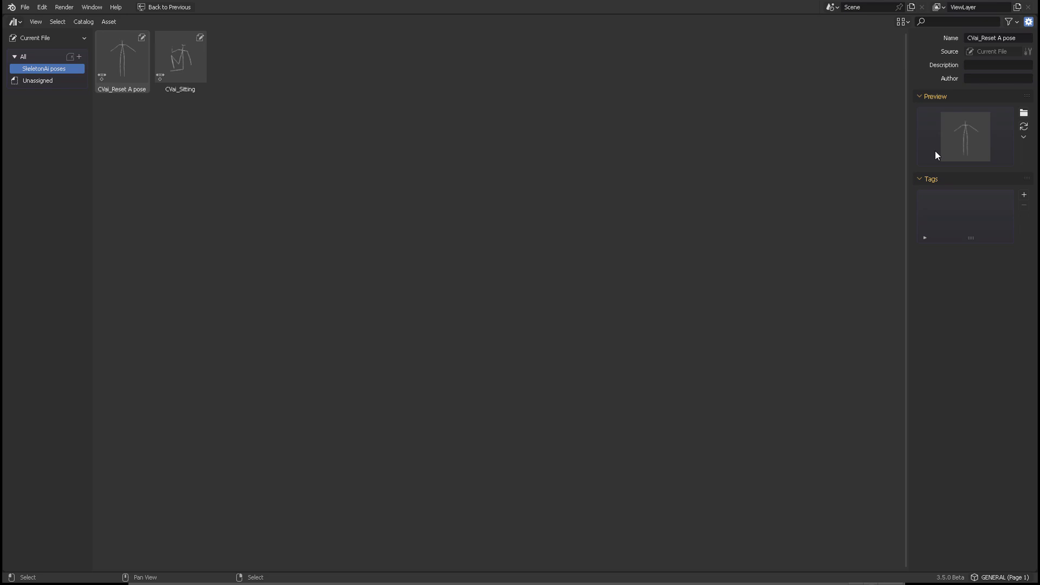
Load Reset-A-pose.png from Thumbnails as the CVai_Reset A pose custom preview.
left_click(13, 22)
left_click(1024, 113)
left_click(542, 135)
type("Thumbnails\\")
key("Return")
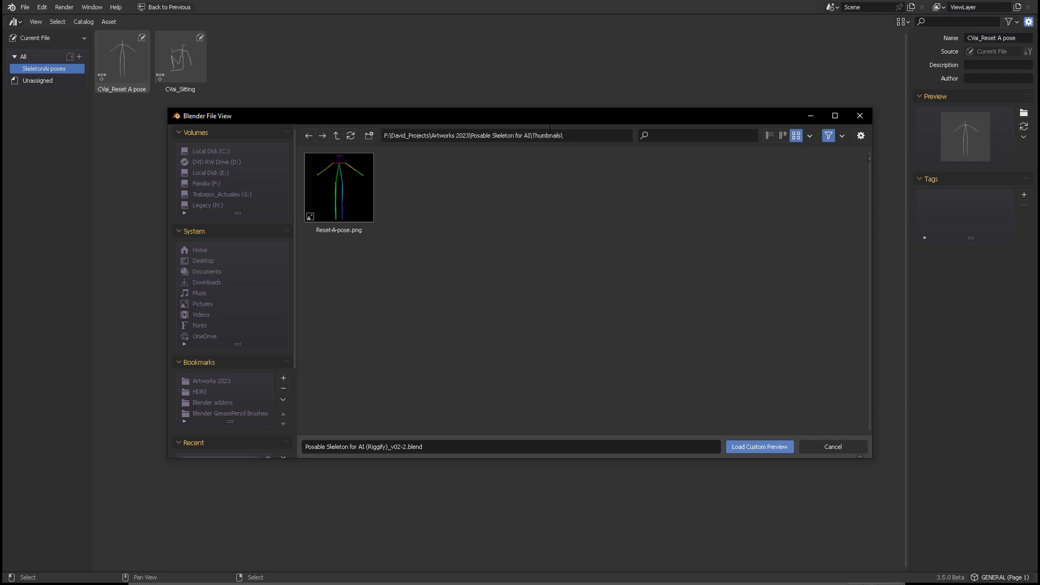
left_click(339, 191)
left_click(754, 445)
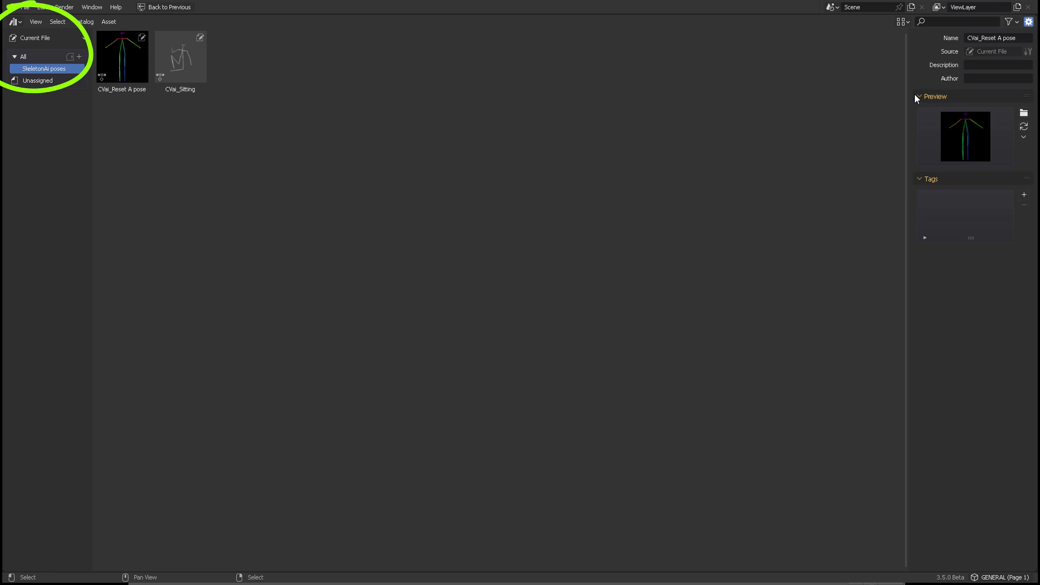
Fill in the asset's author name and add a new tag.
left_click(968, 78)
type("Pierre s")
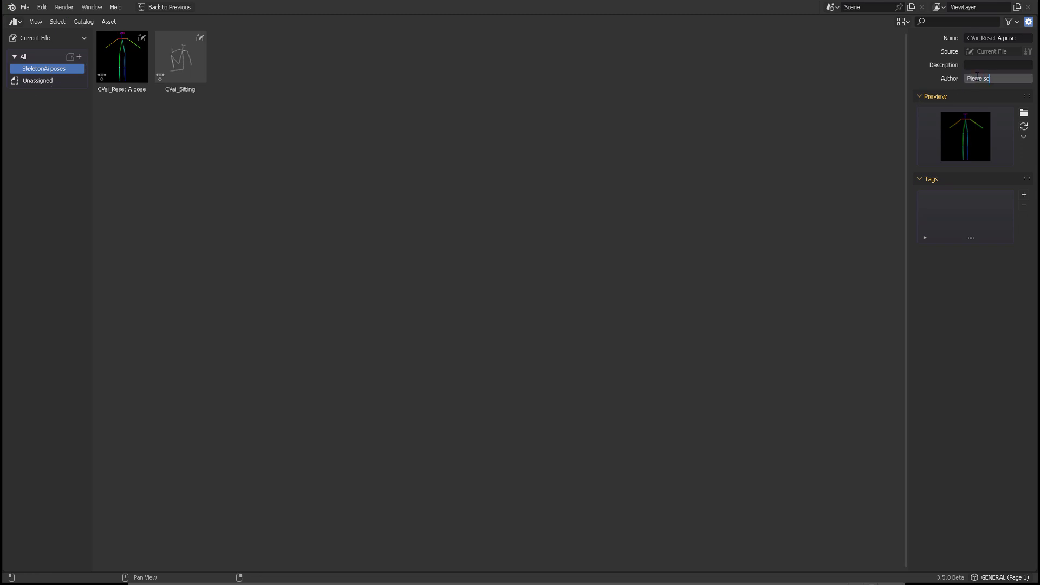
key("BackSpace")
type("Schille")
type("r")
key("Return")
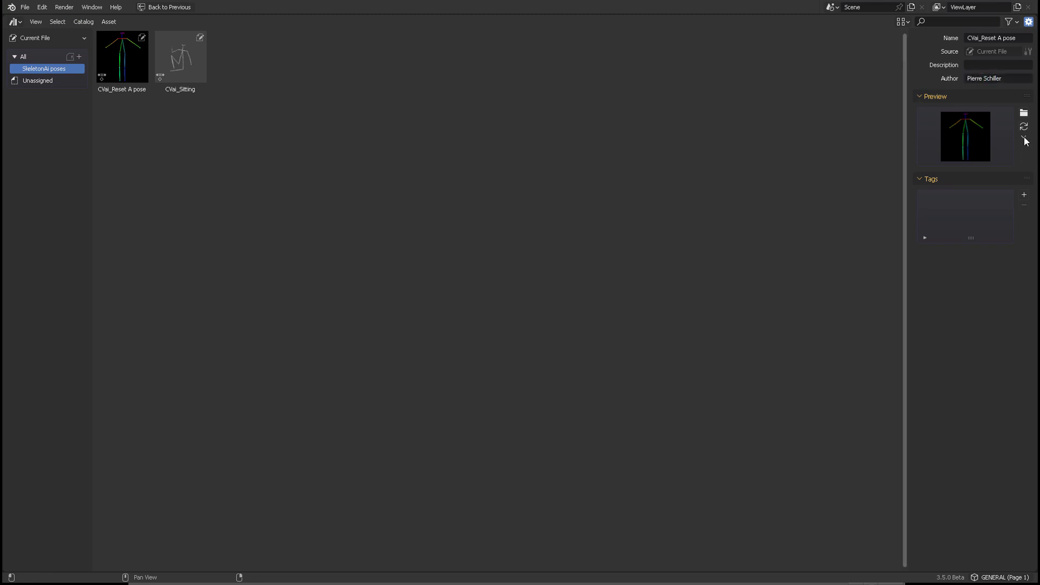
left_click(1024, 195)
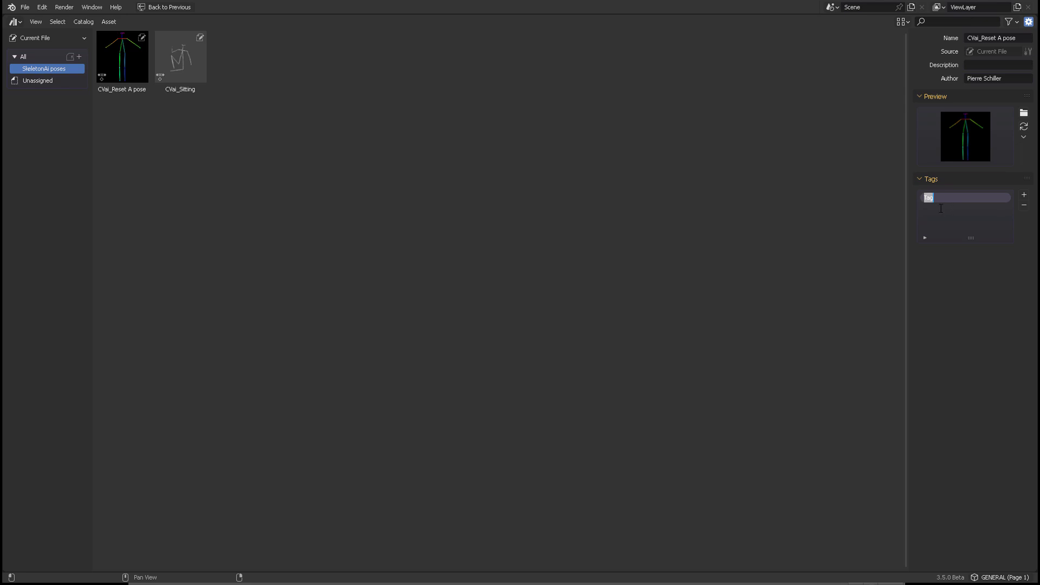
type("R")
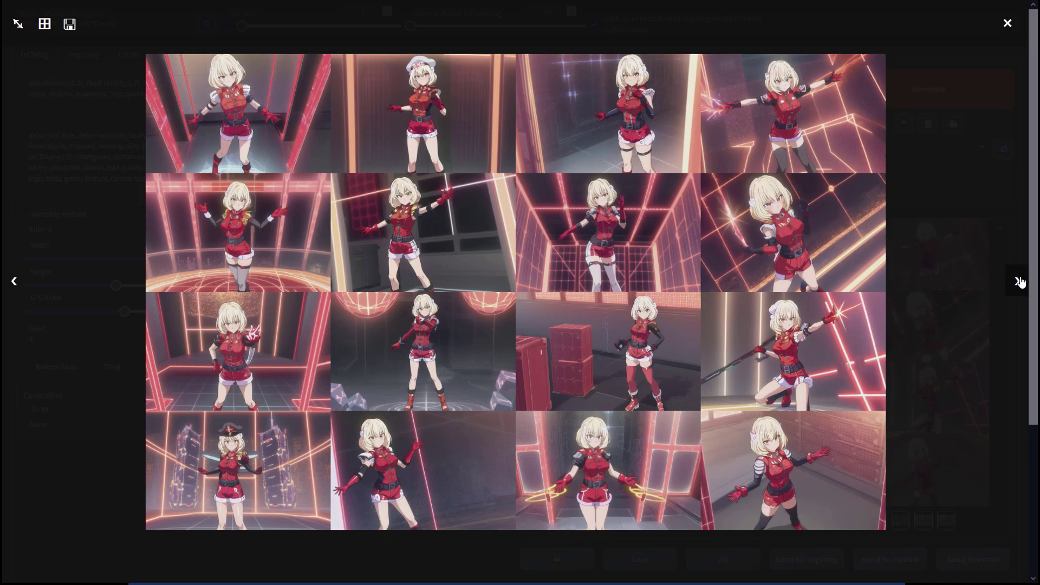
left_click(1019, 281)
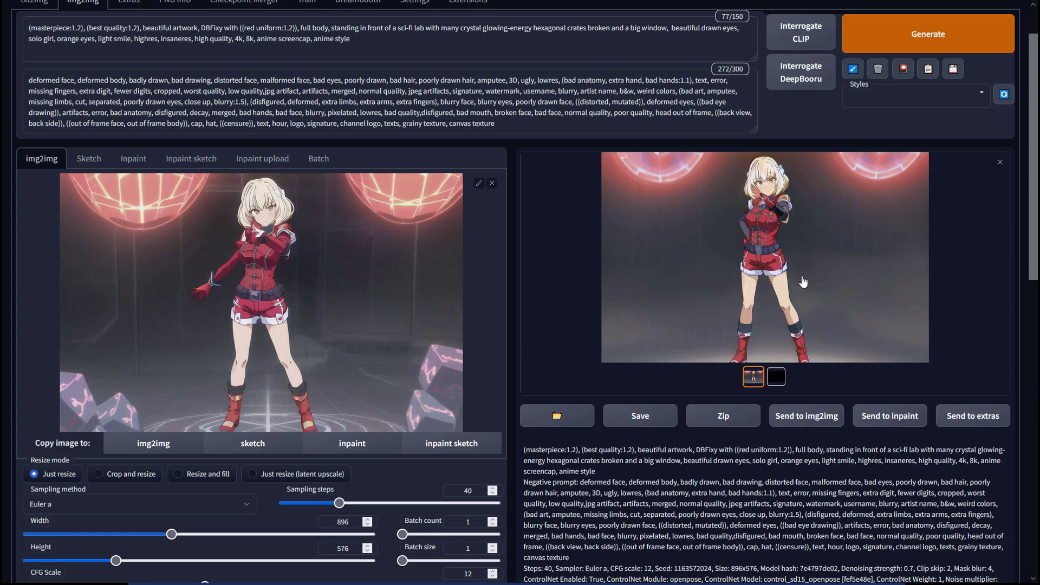
scroll(757, 247, "down", 2)
scroll(691, 293, "down", 2)
scroll(570, 381, "down", 1)
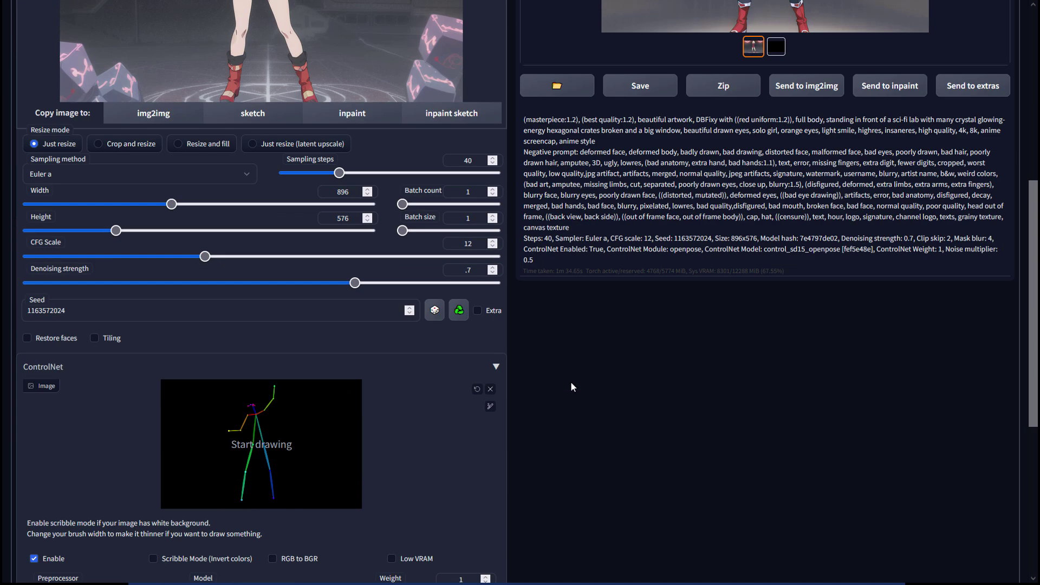